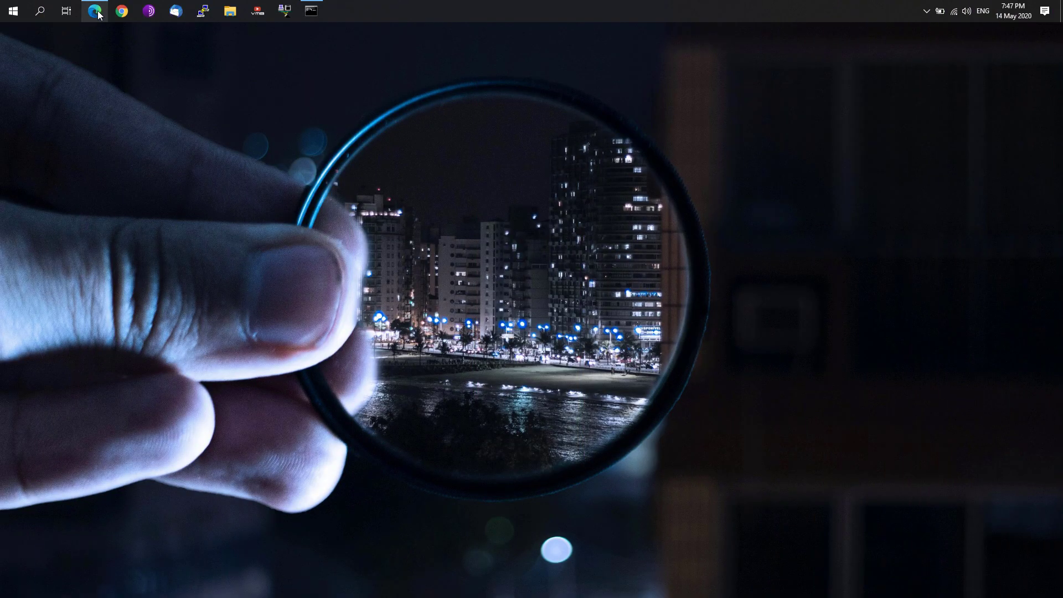
# Restore the browser's WordPress Dashboard and go to Plugins > Add New.
pyautogui.click(97, 11)
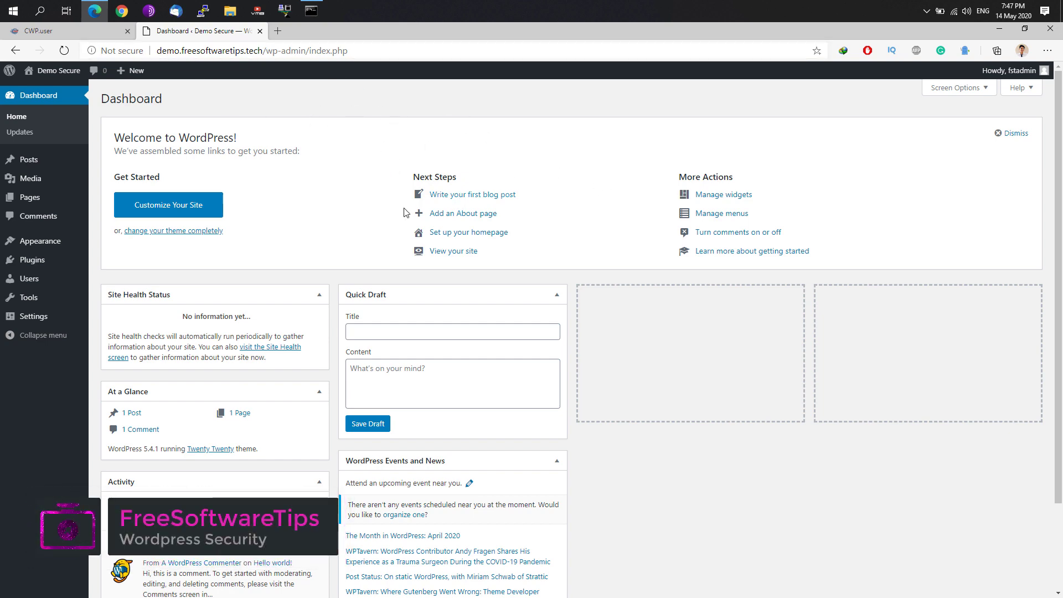
pyautogui.scroll(-2, 390, 205)
pyautogui.scroll(2, 388, 222)
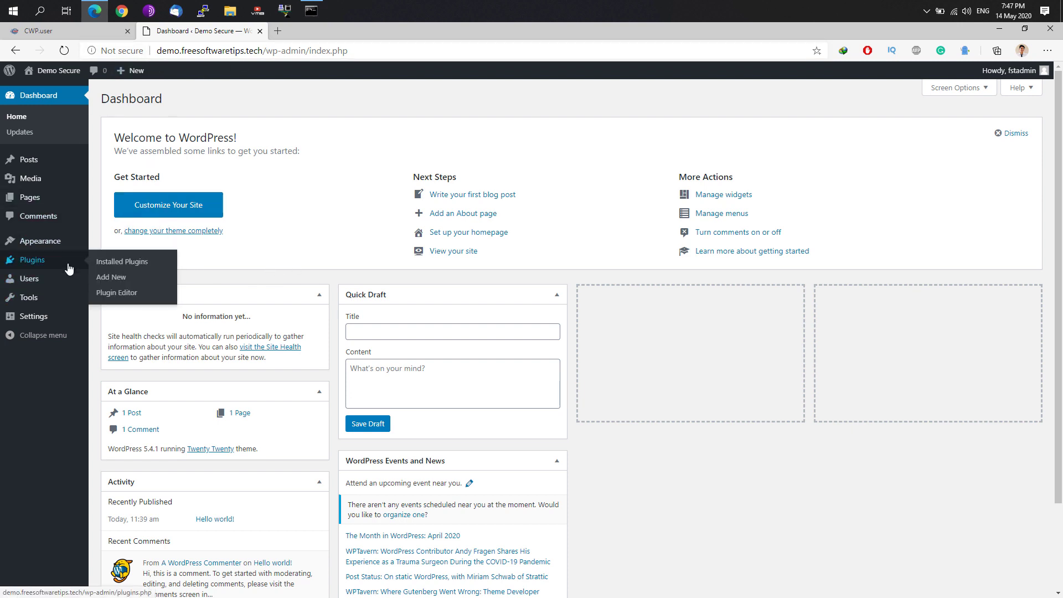
pyautogui.click(32, 262)
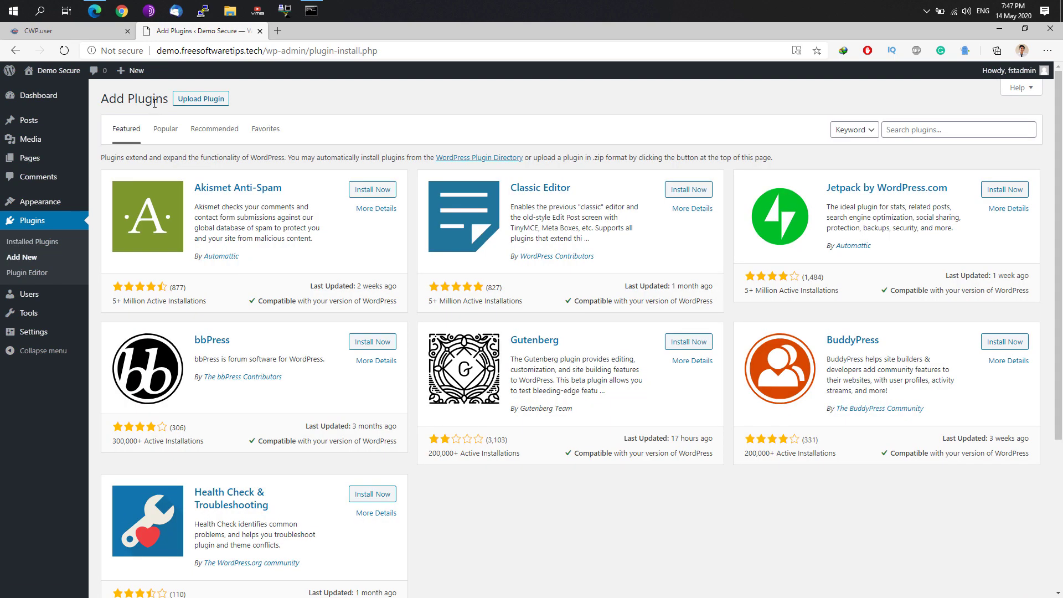
# Search the plugin directory for 'stop user enumeration' and install Stop User Enumeration.
pyautogui.click(910, 127)
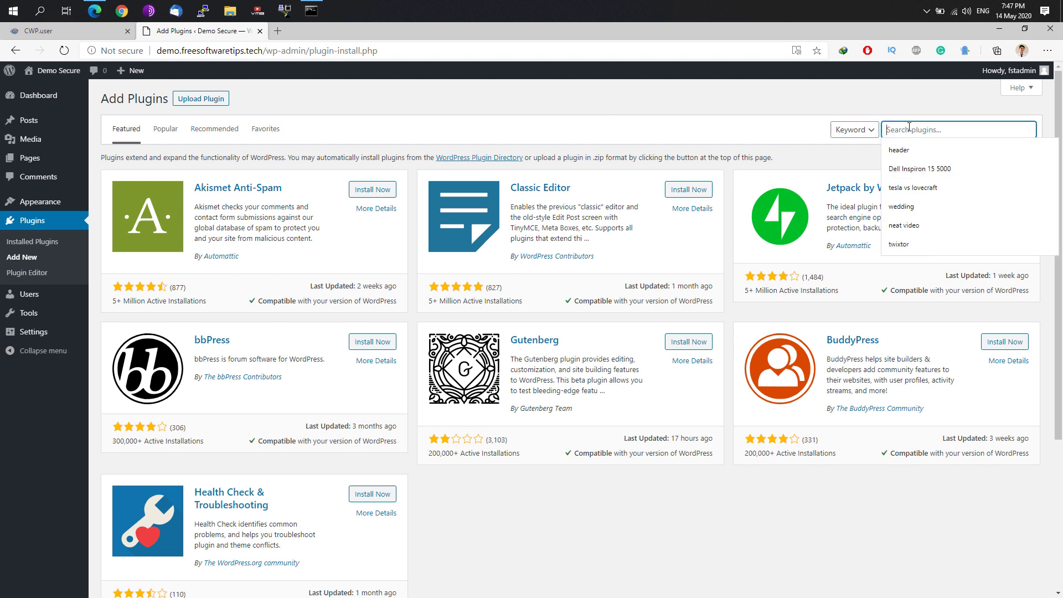
pyautogui.click(900, 110)
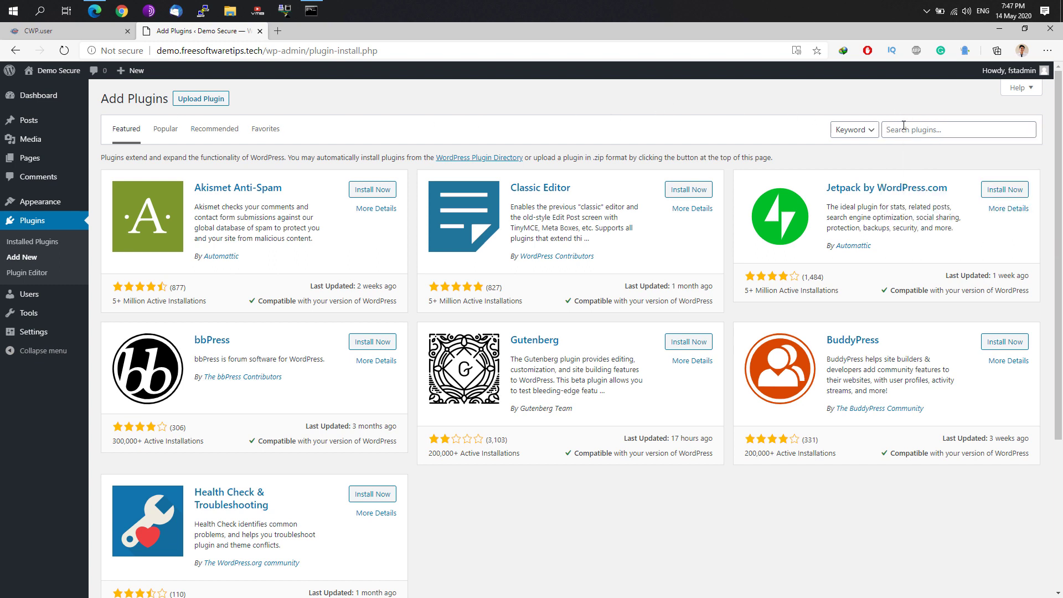
pyautogui.click(904, 127)
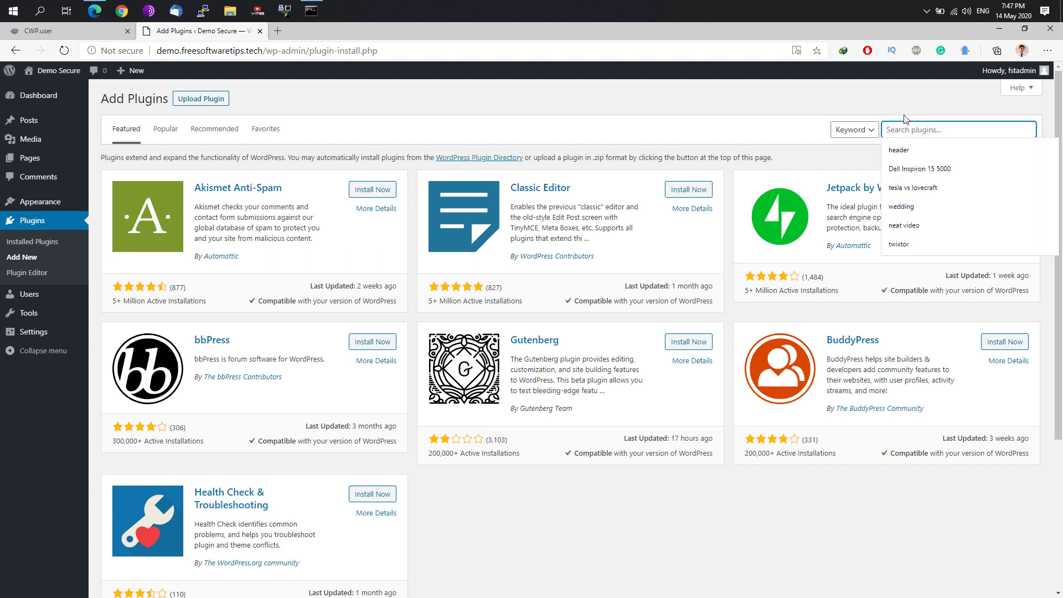
pyautogui.click(905, 119)
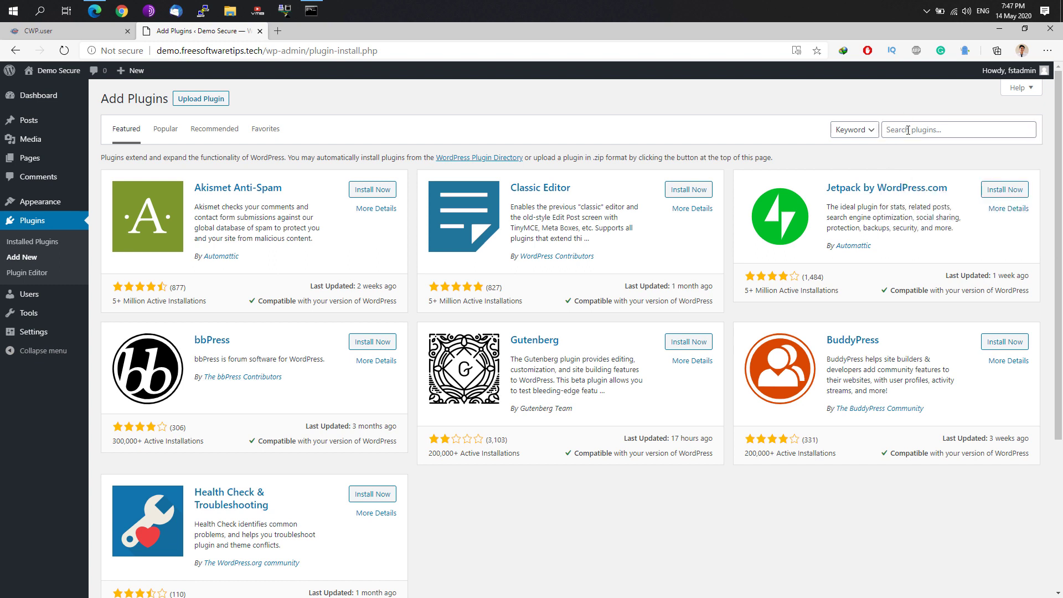
pyautogui.click(909, 130)
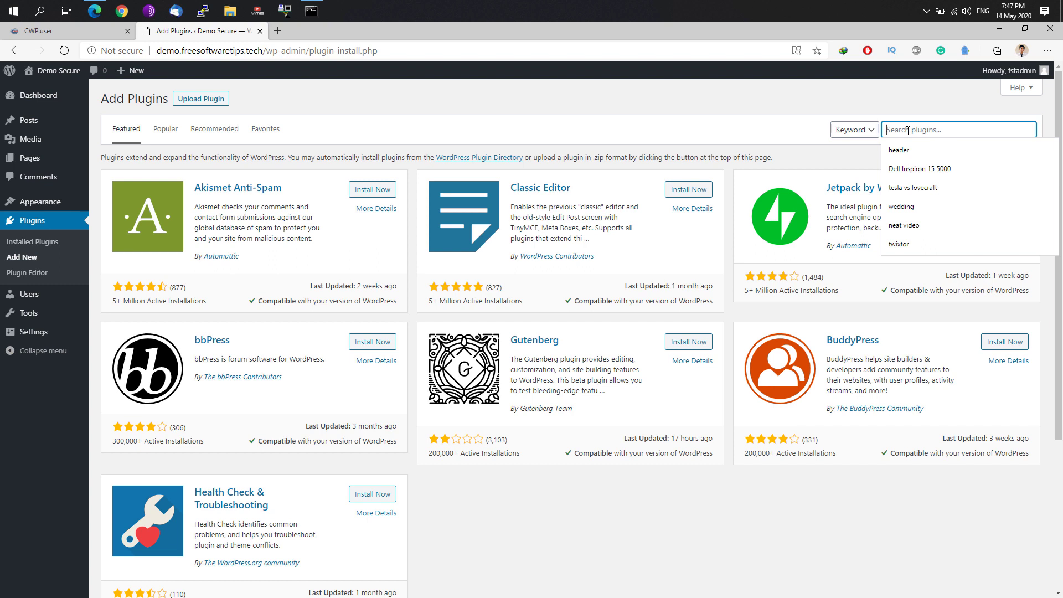
pyautogui.write('stop use')
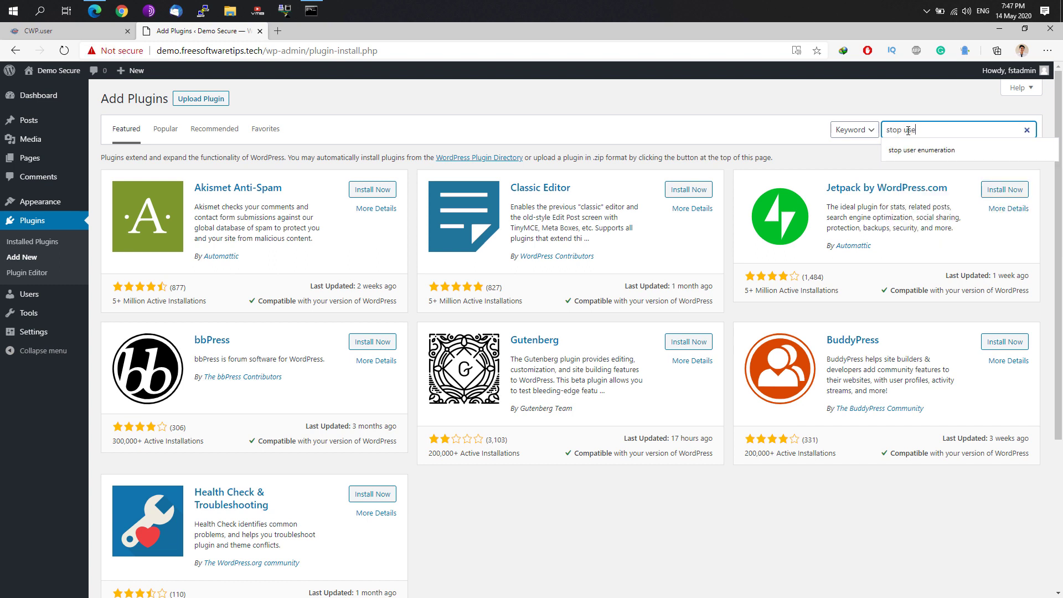
pyautogui.write('r')
pyautogui.press('Return')
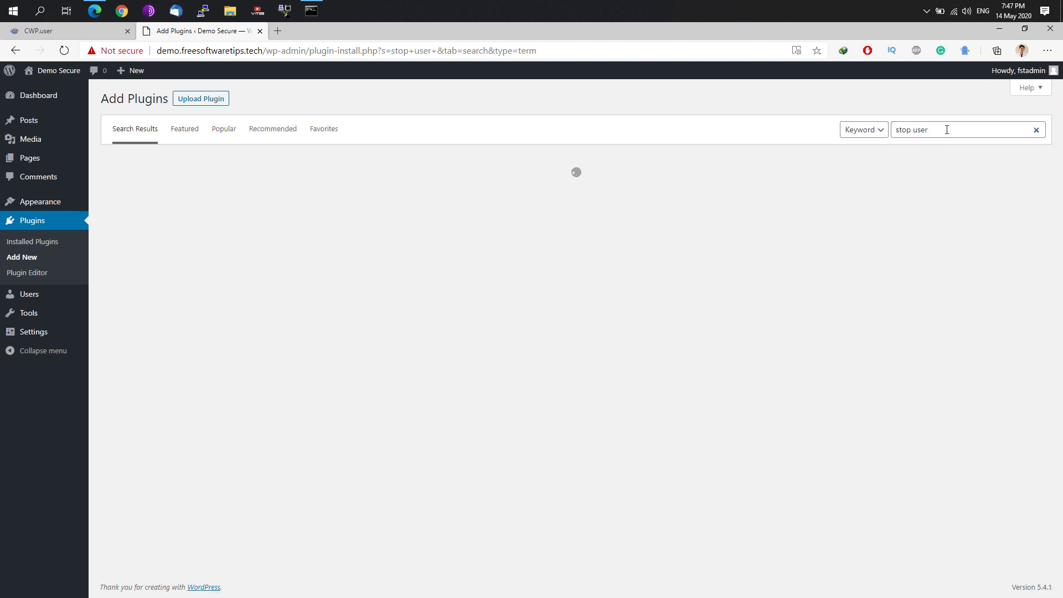
pyautogui.click(947, 130)
pyautogui.click(940, 148)
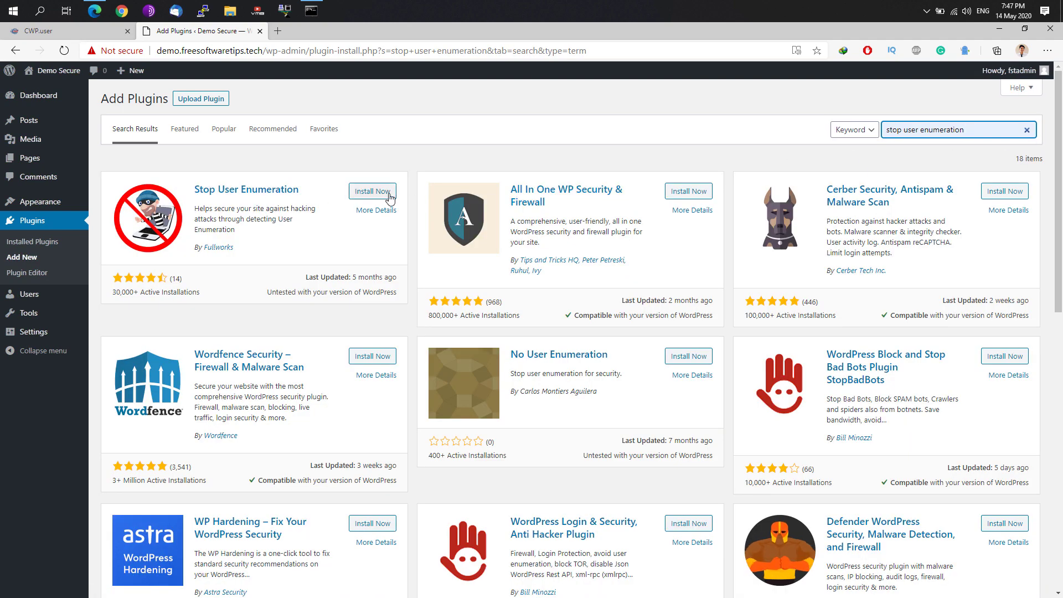
pyautogui.click(390, 198)
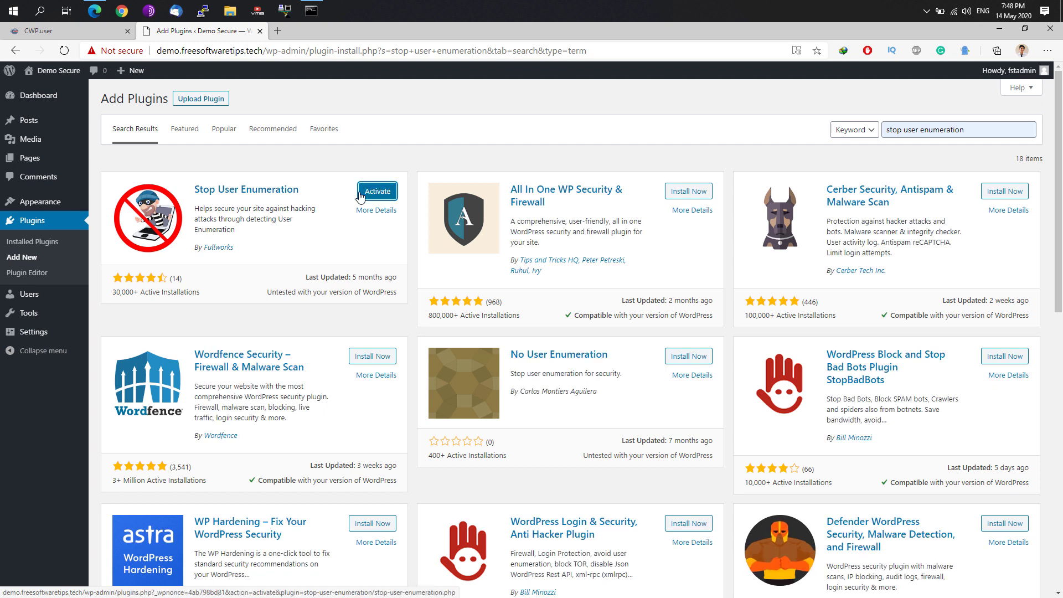
# Activate Stop User Enumeration, skip the opt-in, and save settings with all three options enabled.
pyautogui.click(370, 195)
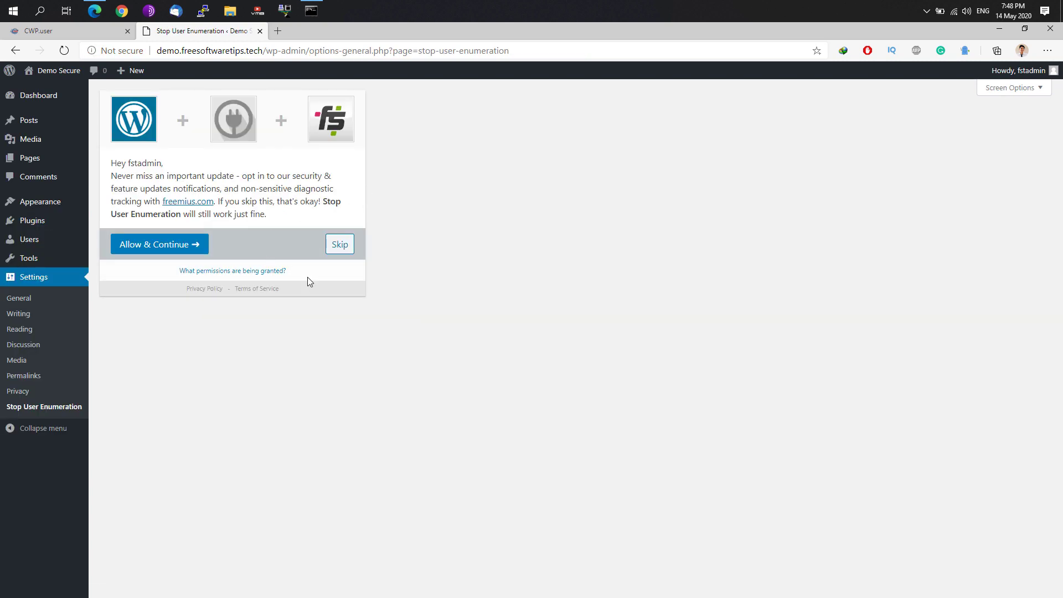
pyautogui.click(340, 244)
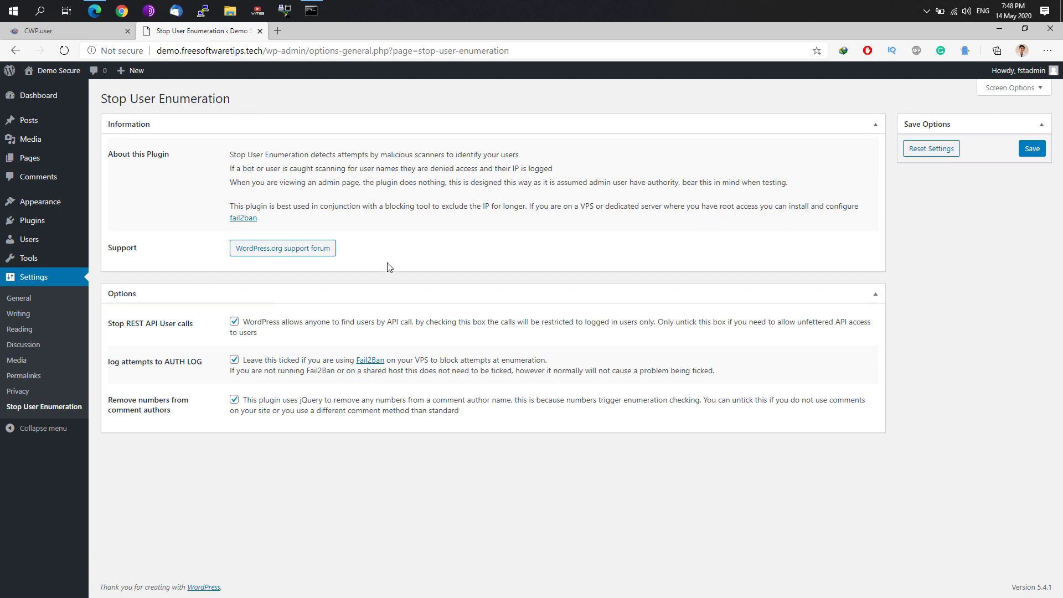
pyautogui.click(1033, 149)
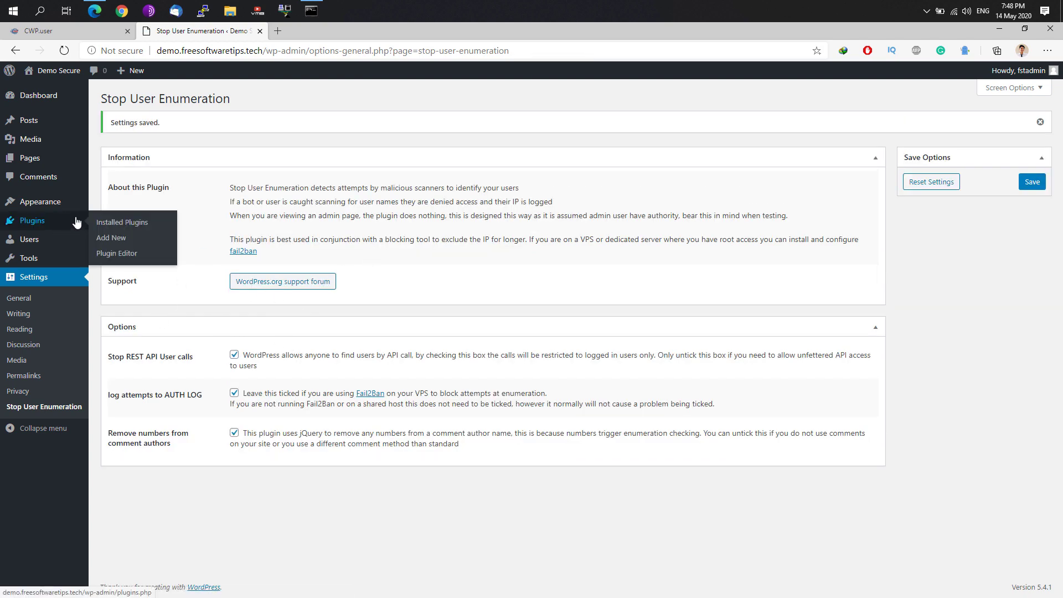
# Find BBQ: Block Bad Queries via a 'bbq firewall' search, install, activate and review its settings.
pyautogui.click(109, 240)
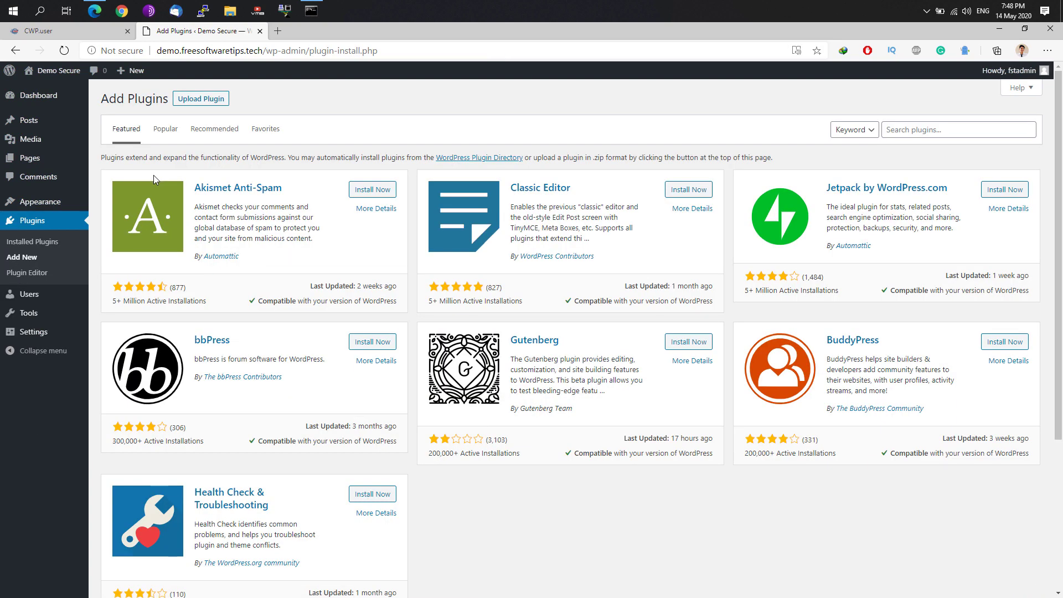
pyautogui.click(900, 130)
pyautogui.write('bbp')
pyautogui.write('rewall')
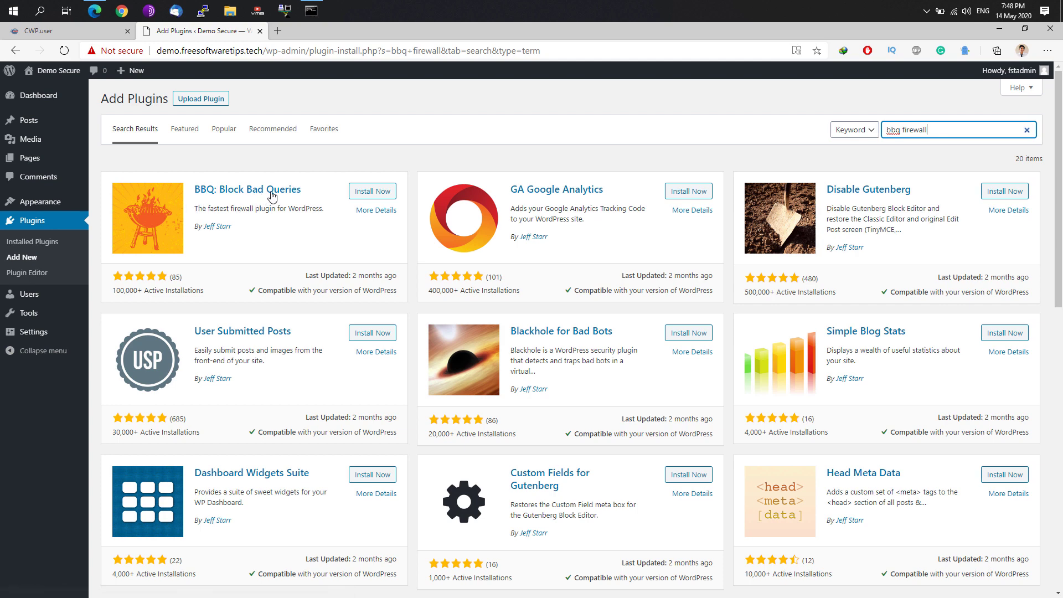
pyautogui.click(381, 192)
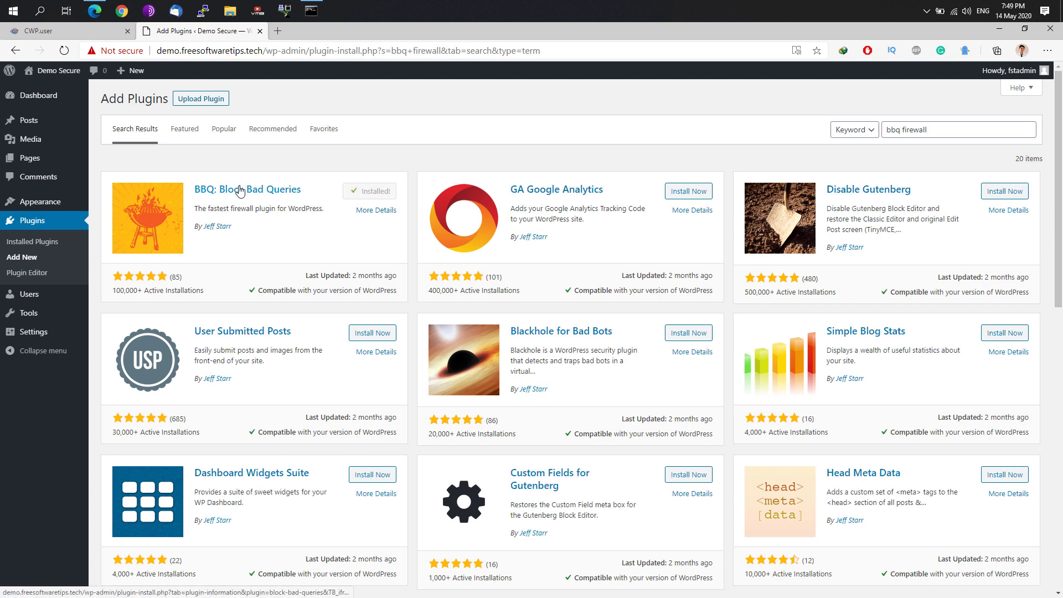
pyautogui.click(378, 191)
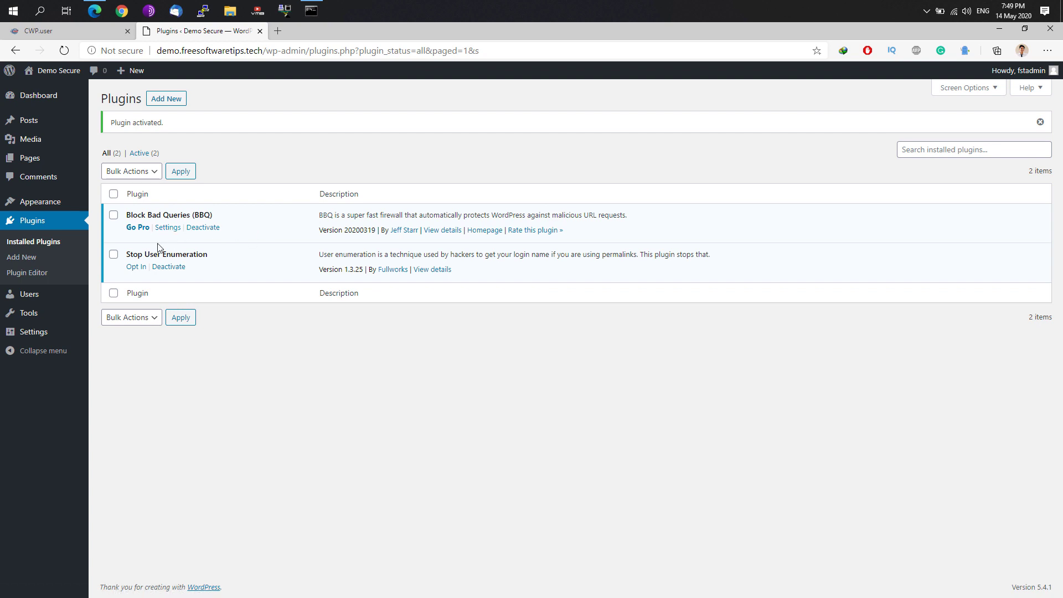
pyautogui.click(168, 228)
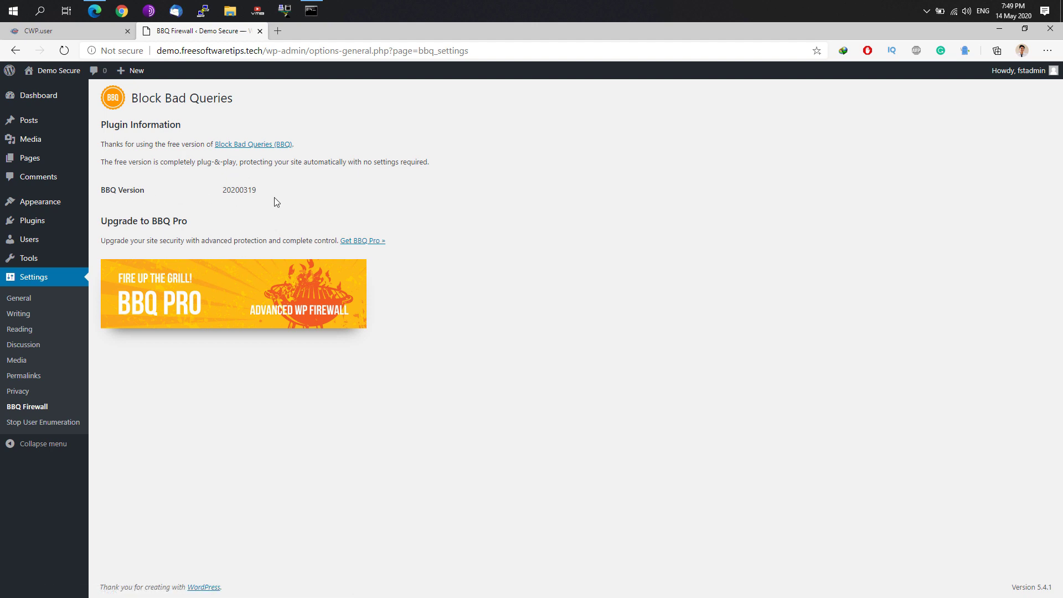
pyautogui.click(110, 238)
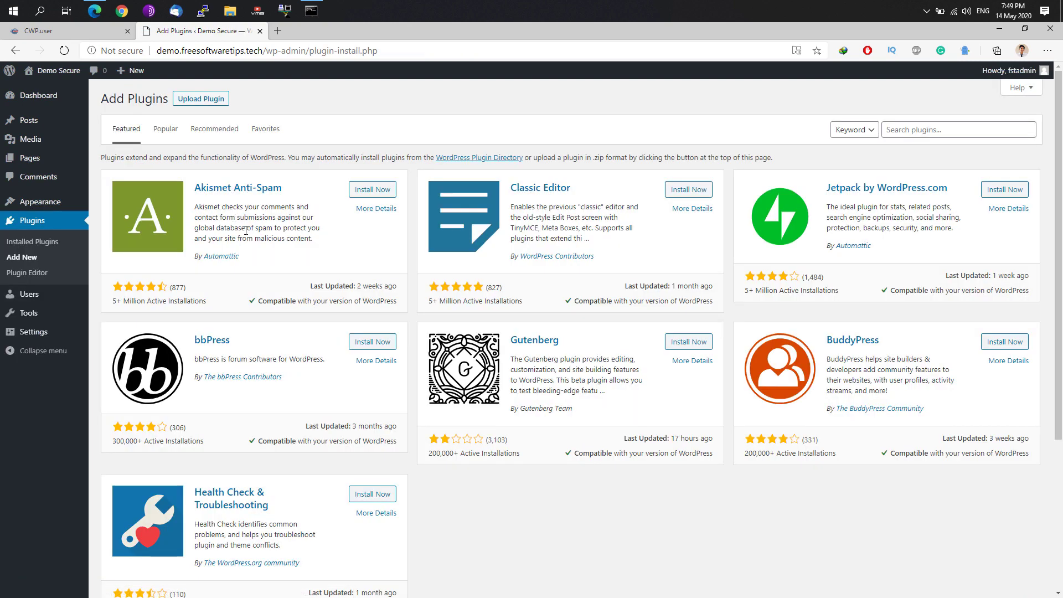
# Install WP Hide & Security Enhancer and open its Rewrite Theme options at New Theme Path.
pyautogui.click(929, 128)
pyautogui.write('wp hide ')
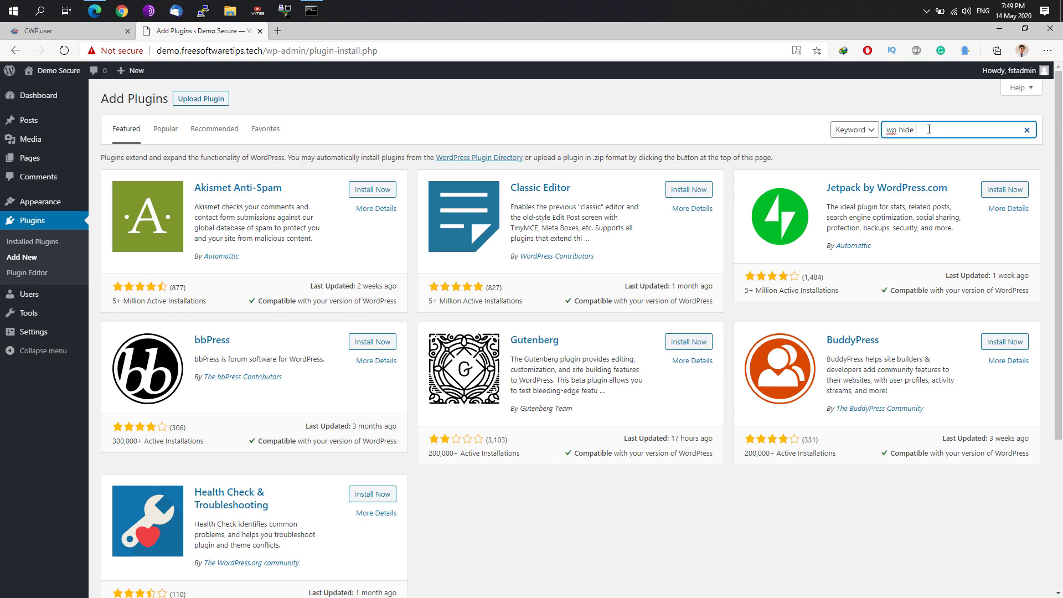
pyautogui.write('& security')
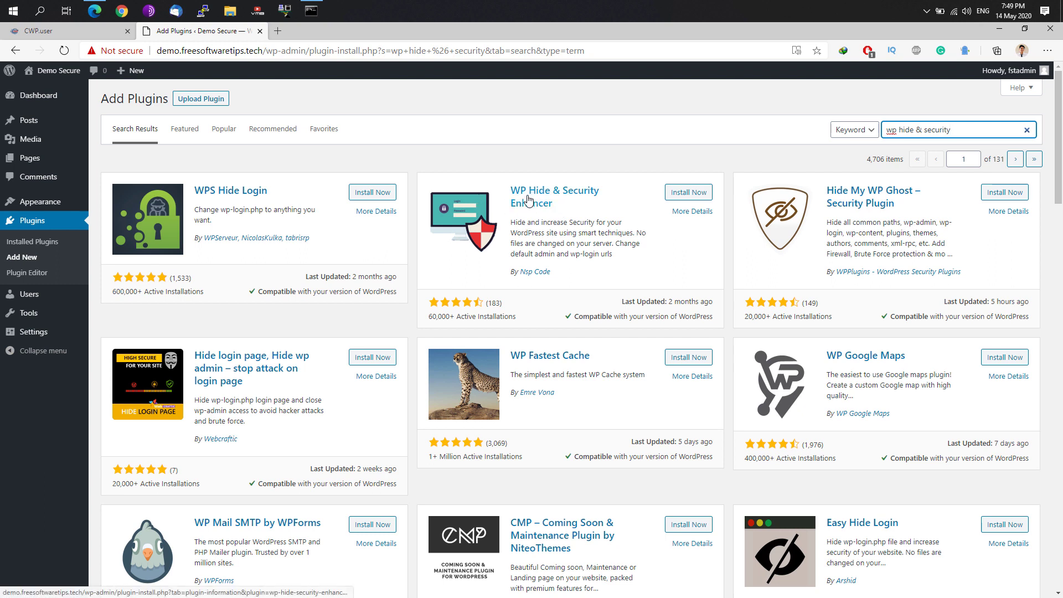
pyautogui.click(693, 192)
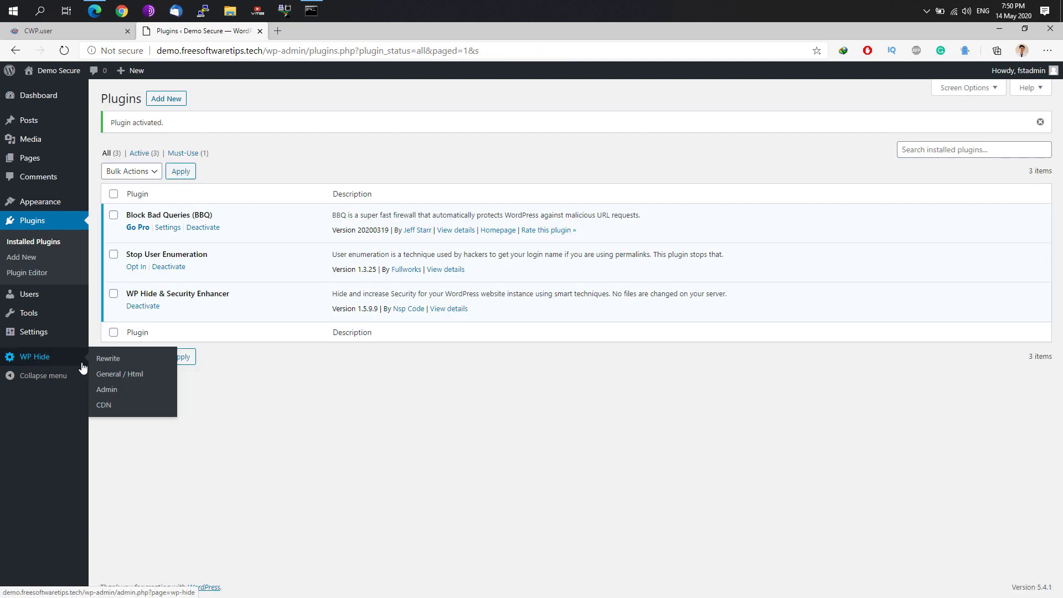
pyautogui.click(108, 368)
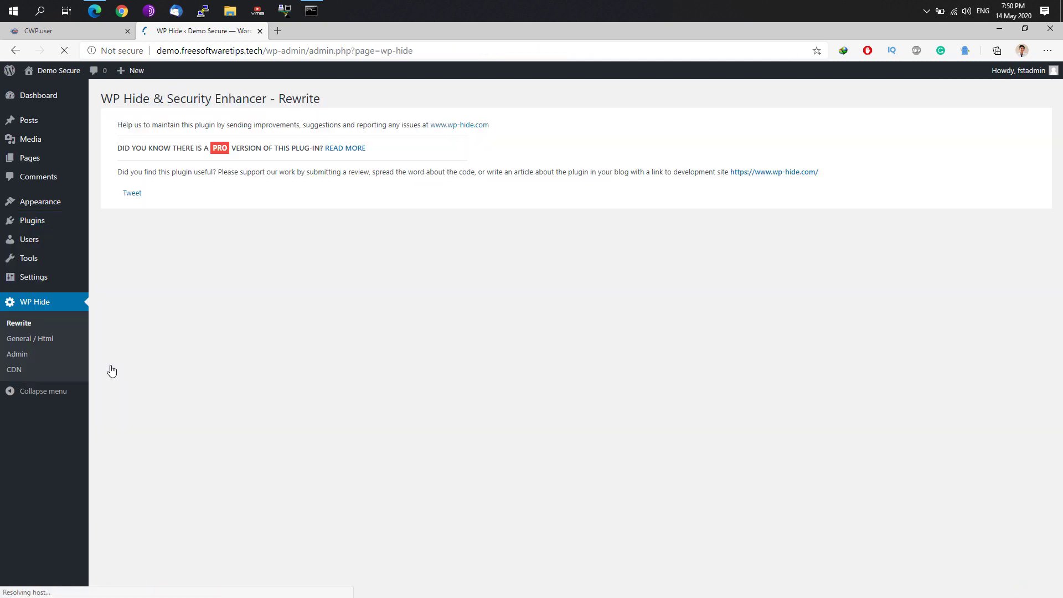
pyautogui.scroll(-2, 226, 115)
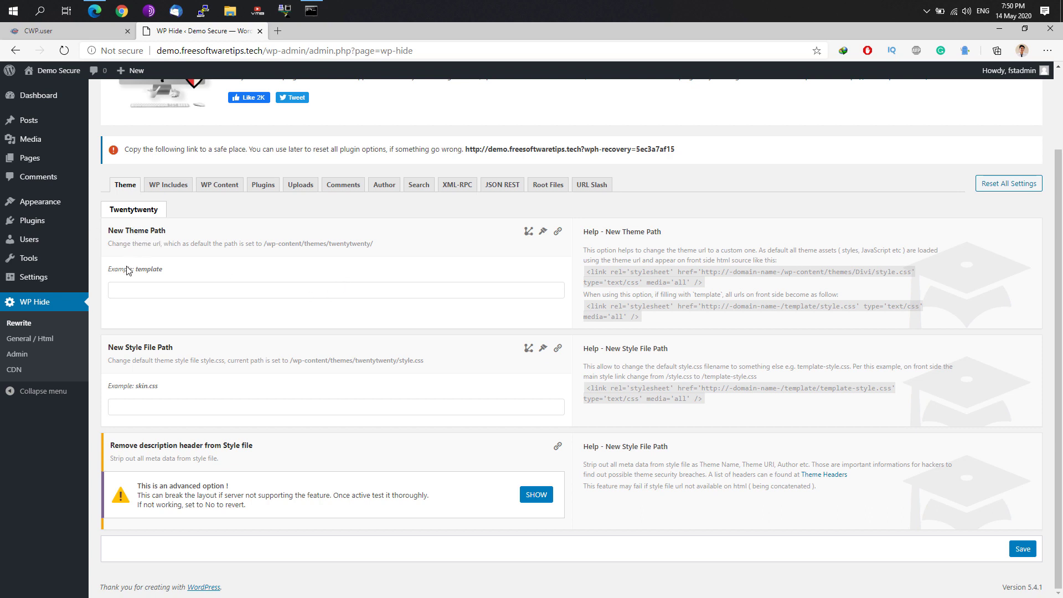
pyautogui.click(178, 290)
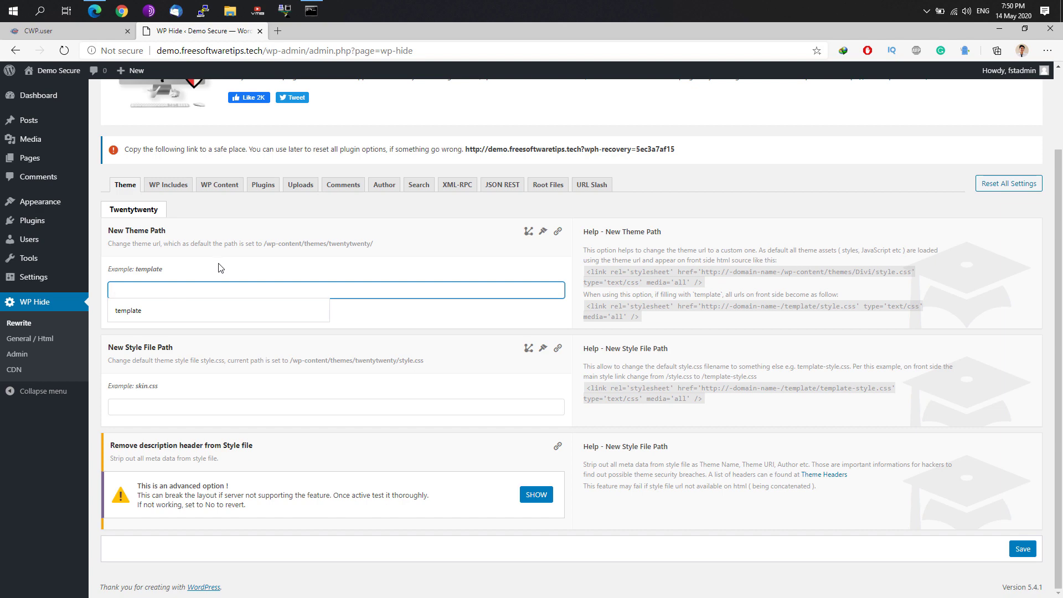
# Load demo.freesoftwaretips.tech in a new Edge tab.
pyautogui.click(277, 30)
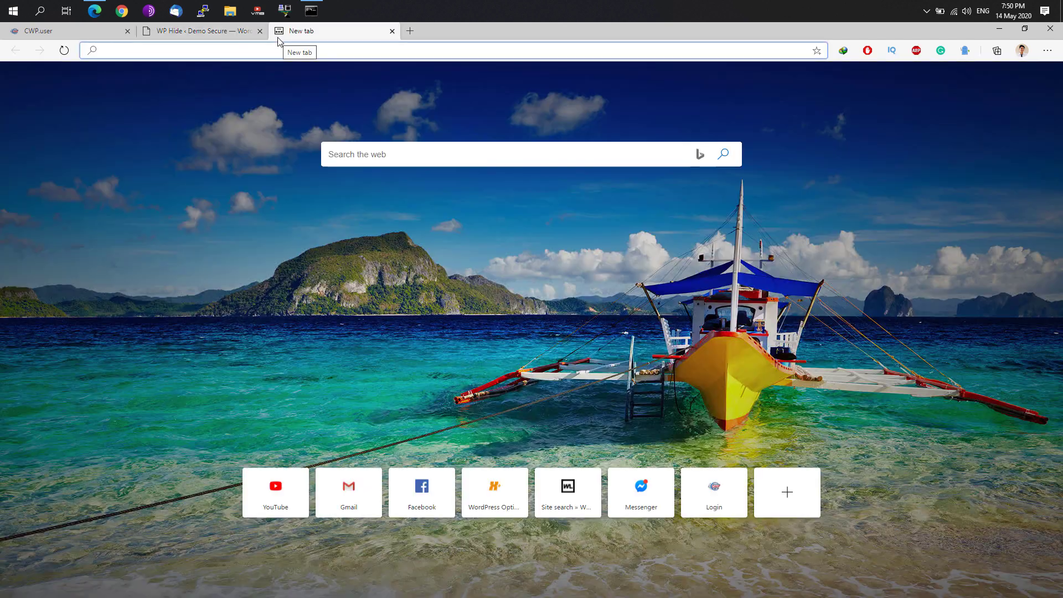
pyautogui.write('freesoftwaretips.tech')
pyautogui.press('Return')
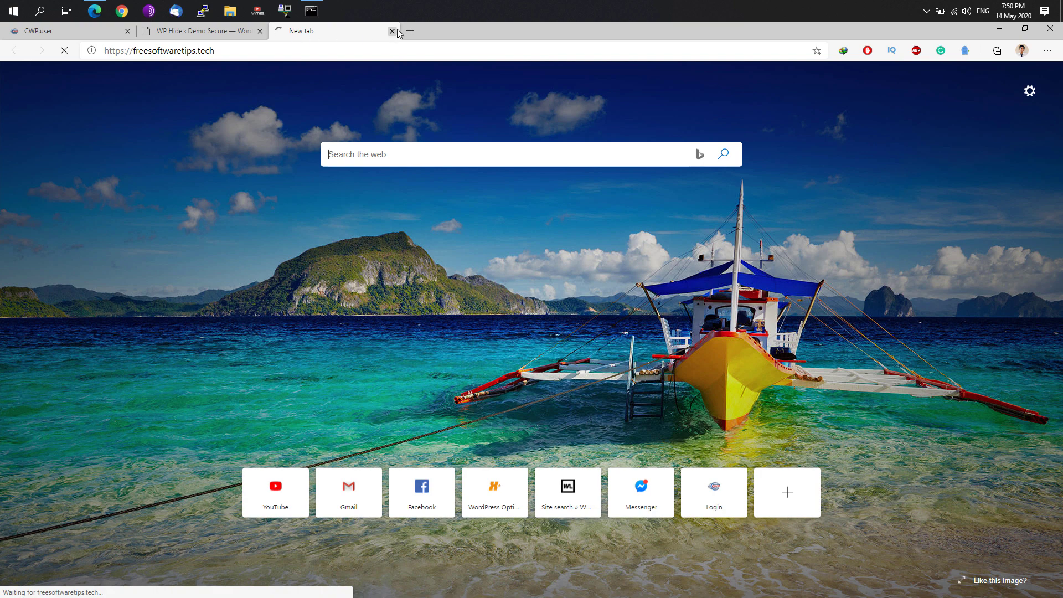
pyautogui.click(393, 31)
pyautogui.click(278, 30)
pyautogui.write('demo.')
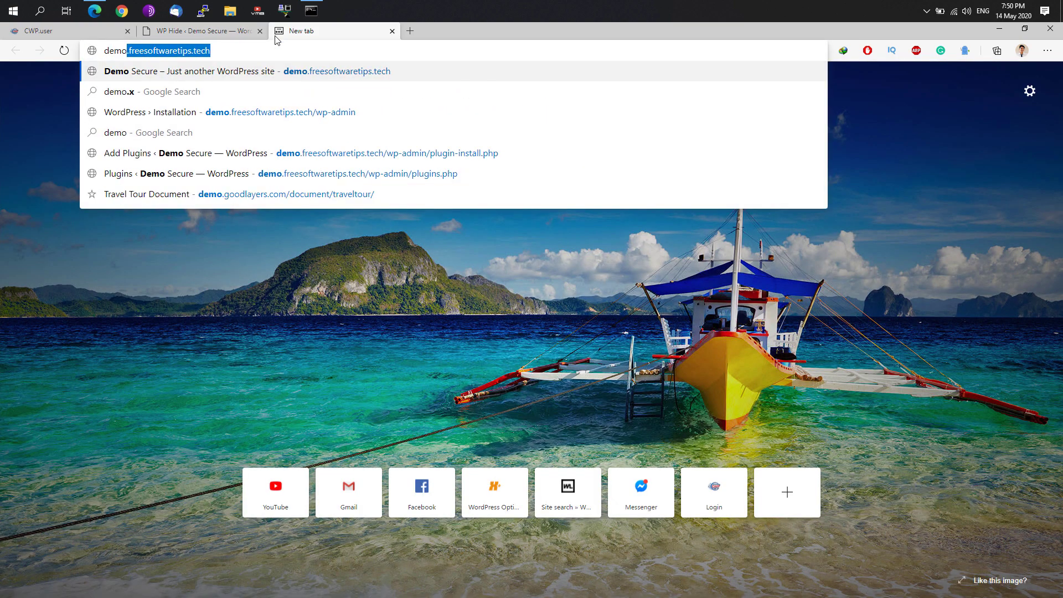
pyautogui.press('Return')
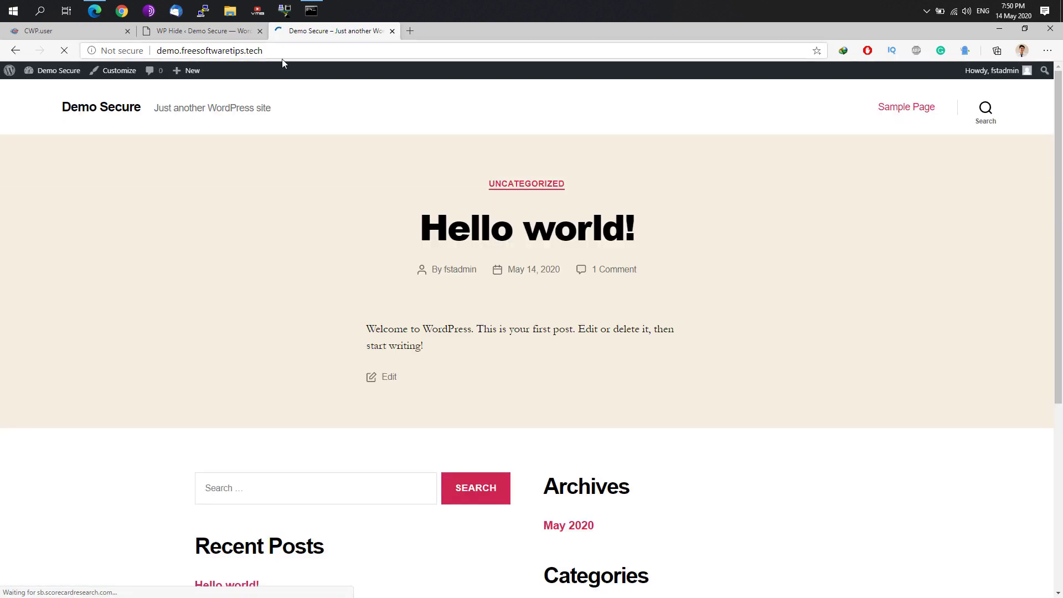
# View the demo page's source and search it for 'themes'.
pyautogui.rightClick(300, 211)
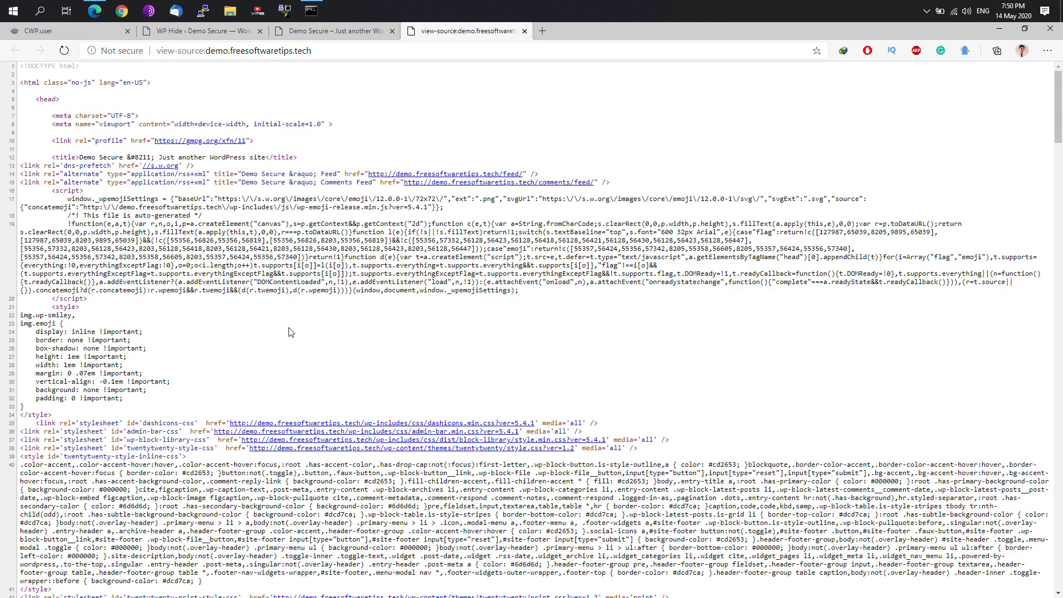
pyautogui.hotkey('ctrl', 'f')
pyautogui.write('t')
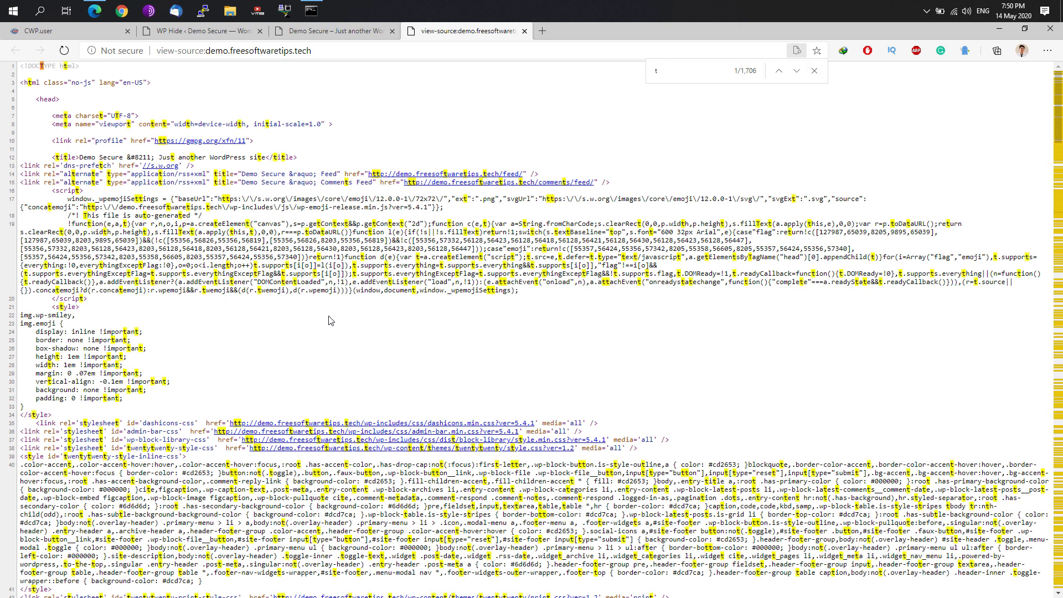
pyautogui.write('h')
pyautogui.press('BackSpace')
pyautogui.write('hemes')
pyautogui.scroll(-2, 489, 393)
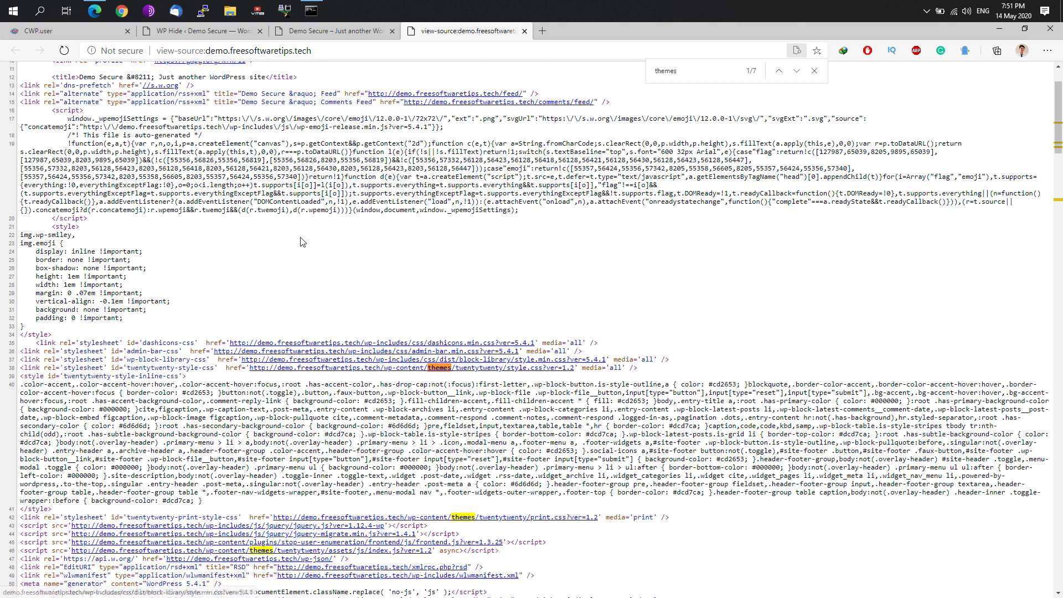
# Back in WP Hide's Theme rewrite, generate the random style file name memefeq.css.
pyautogui.hotkey('ctrl', 'shift', 'Tab')
pyautogui.click(208, 36)
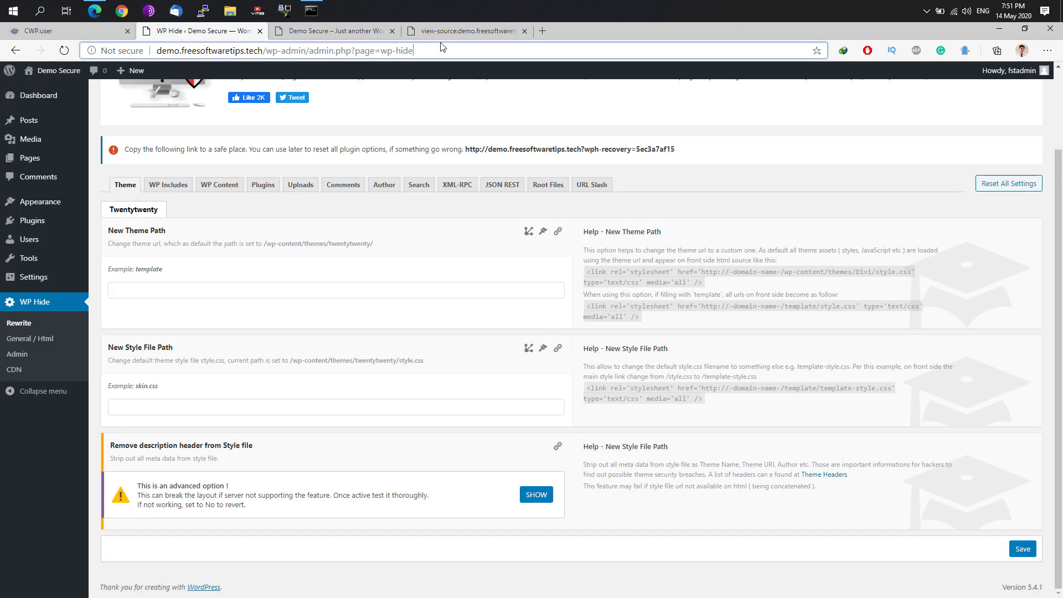
pyautogui.click(542, 289)
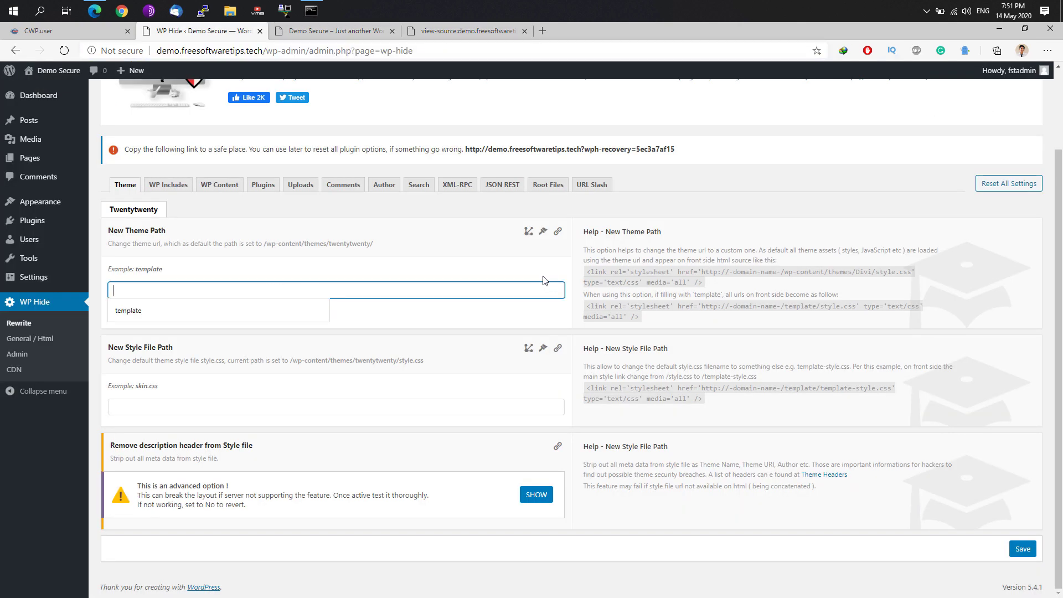
pyautogui.click(167, 312)
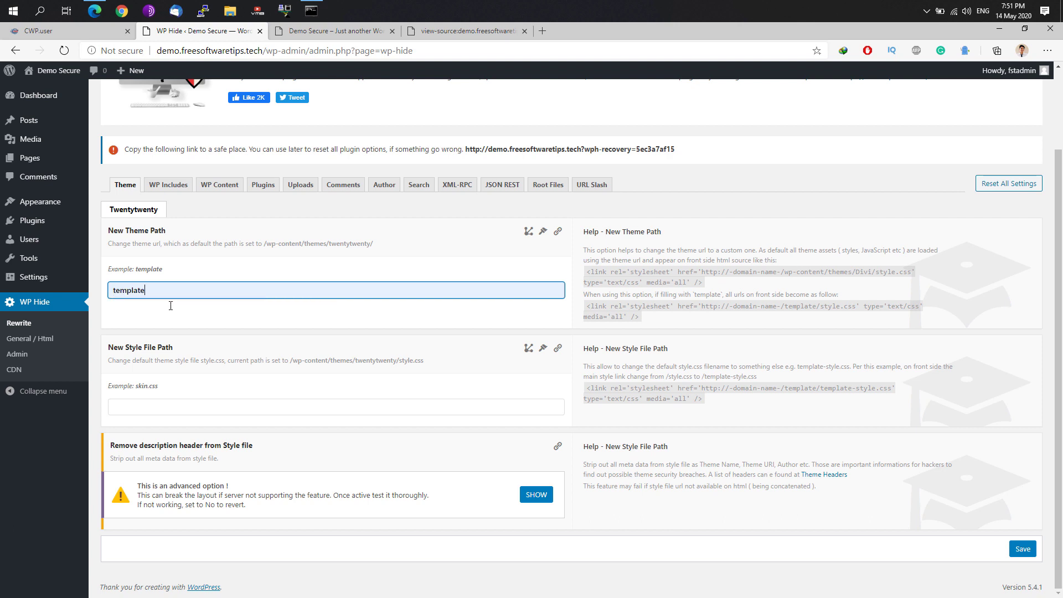
pyautogui.click(216, 404)
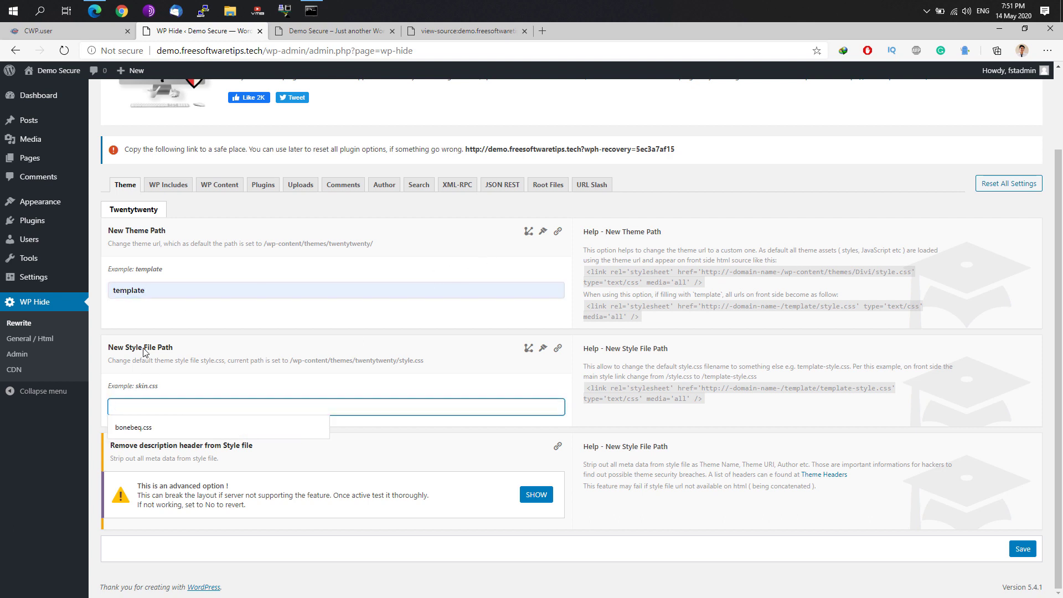
pyautogui.click(171, 389)
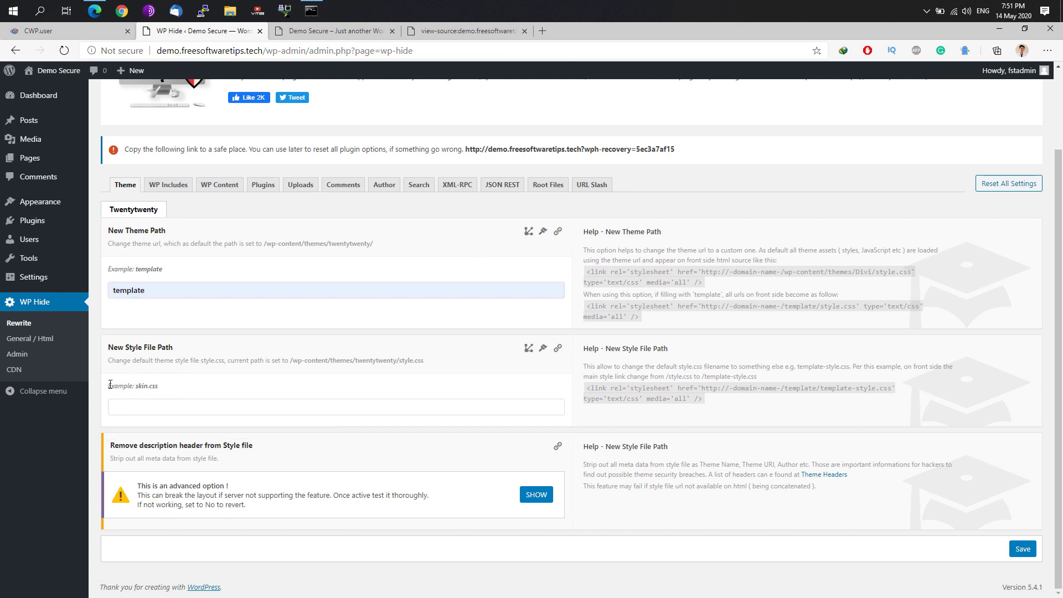
pyautogui.moveTo(108, 387); pyautogui.dragTo(172, 386)
pyautogui.click(225, 396)
pyautogui.click(443, 407)
pyautogui.click(506, 402)
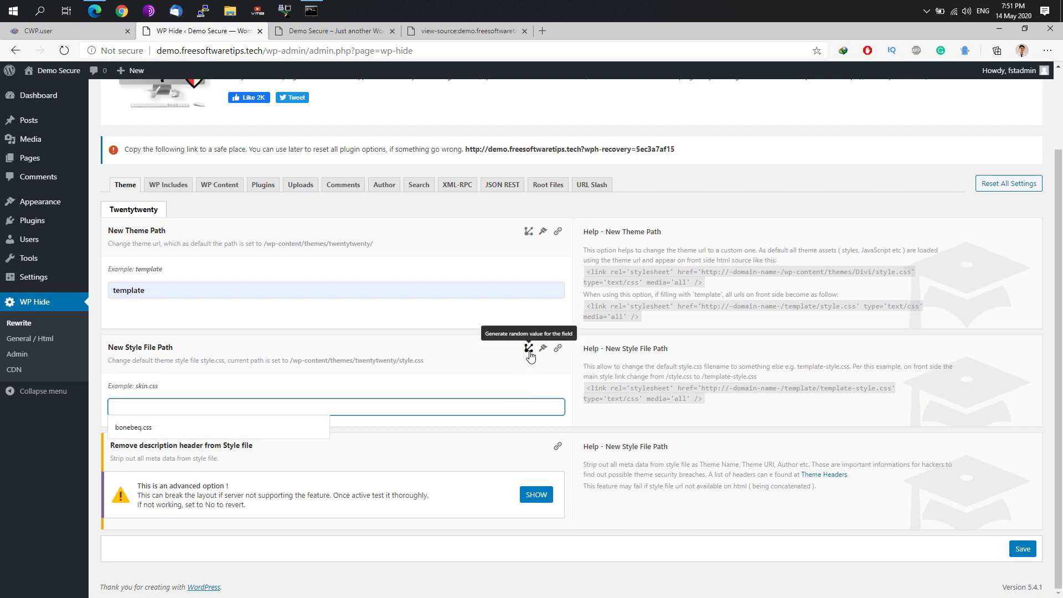
pyautogui.click(529, 354)
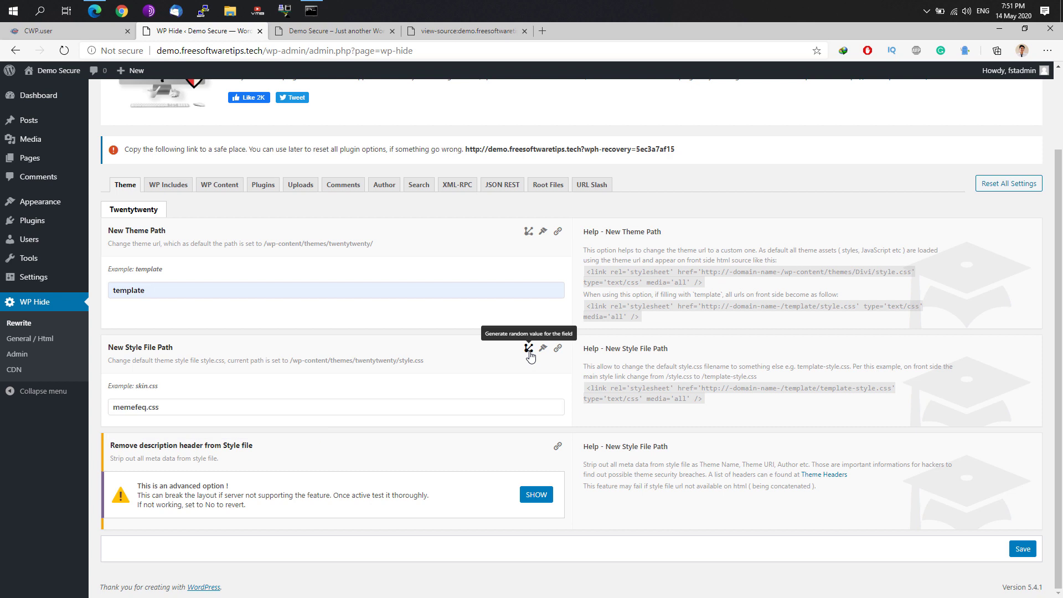
# Generate the random theme path bofodag and save the Theme rewrite settings.
pyautogui.click(528, 233)
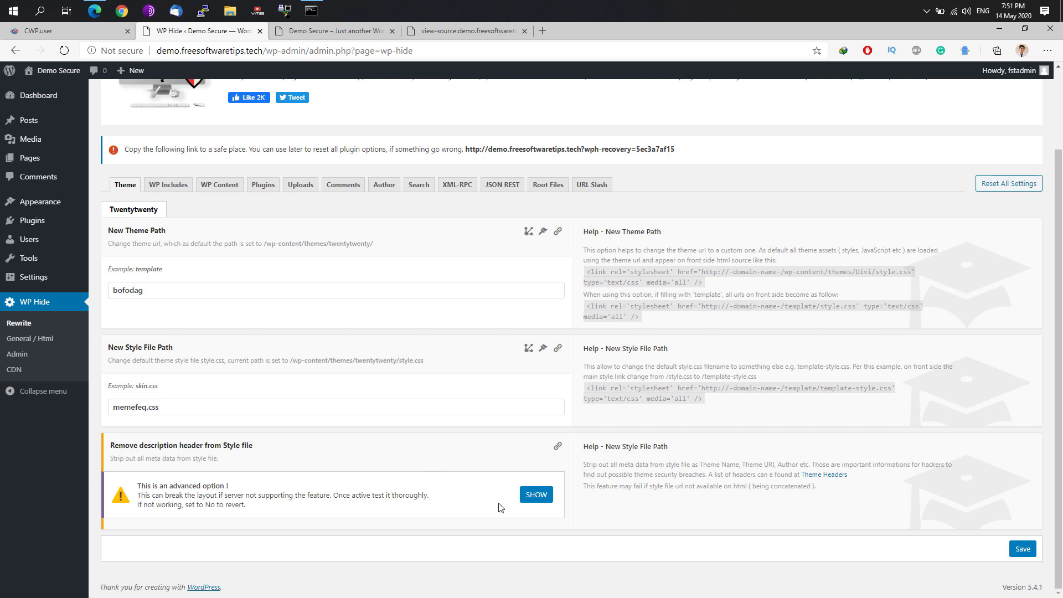
pyautogui.click(538, 495)
pyautogui.click(1022, 549)
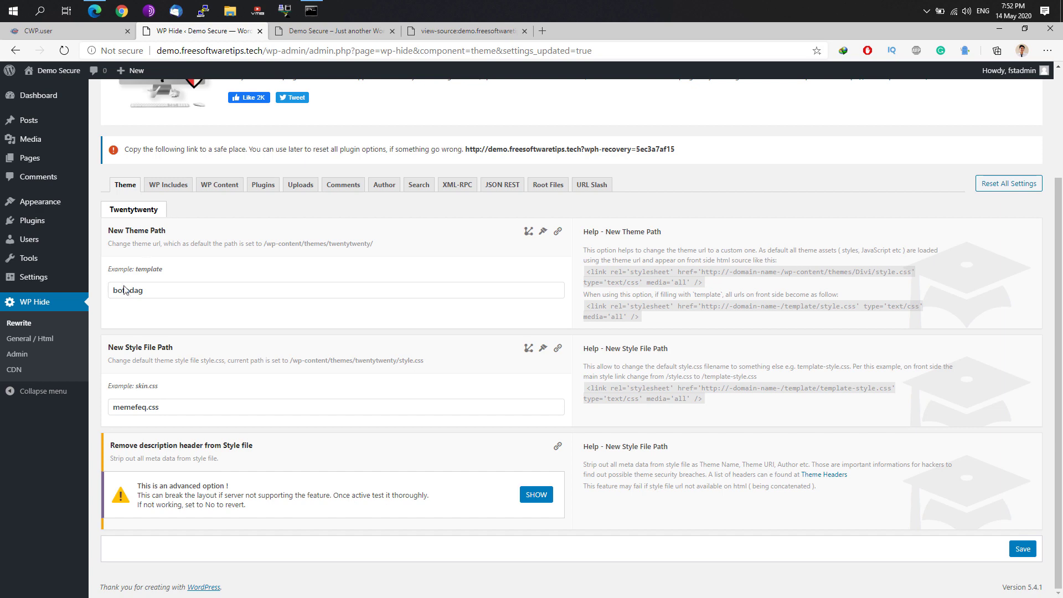
# Generate the random includes path pipoqac on the WP Includes tab and save it.
pyautogui.click(166, 187)
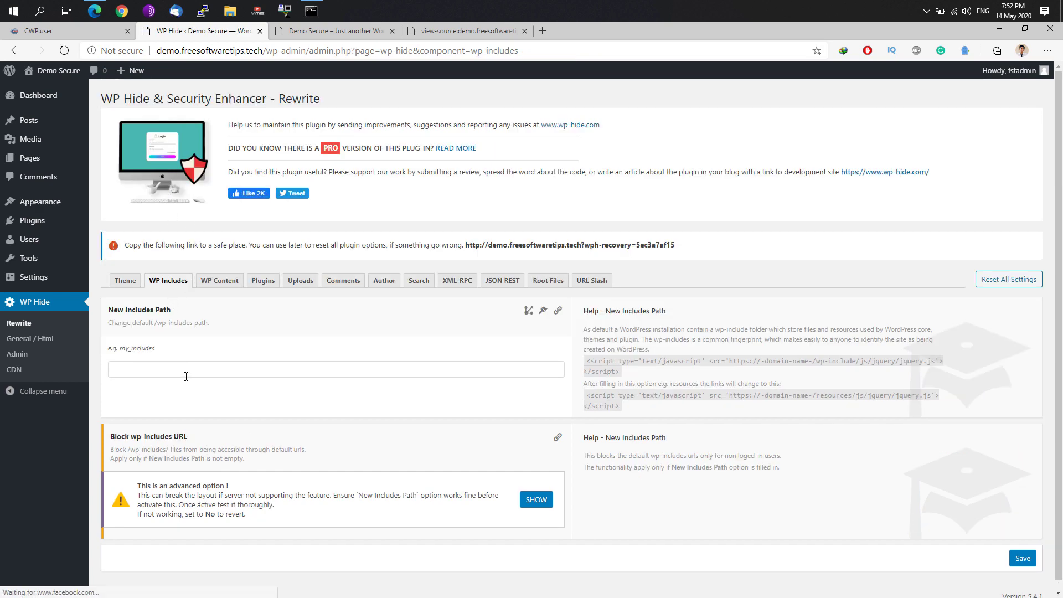
pyautogui.click(214, 363)
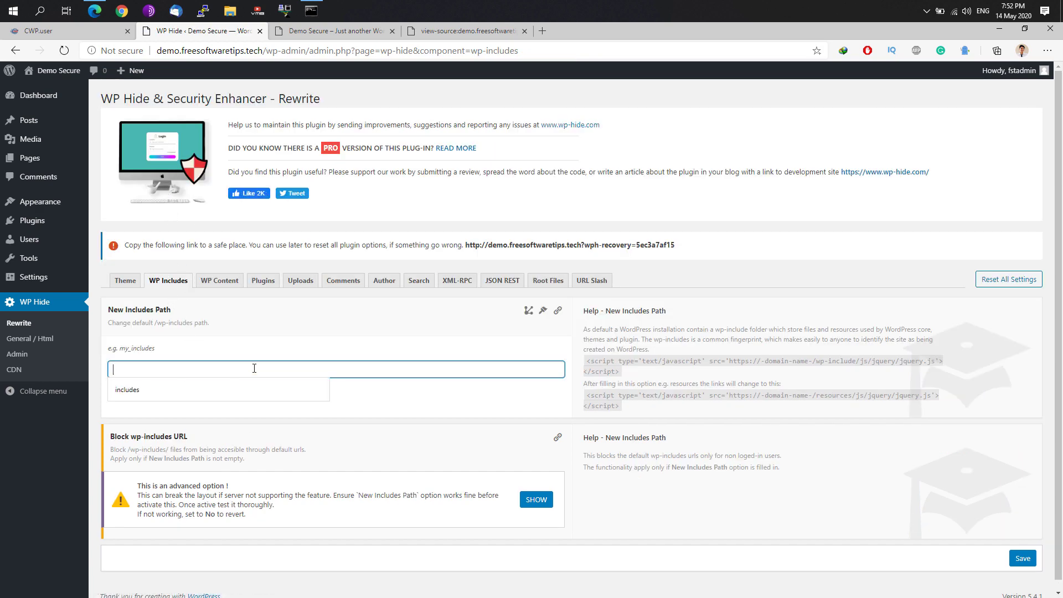
pyautogui.click(529, 311)
pyautogui.click(1022, 559)
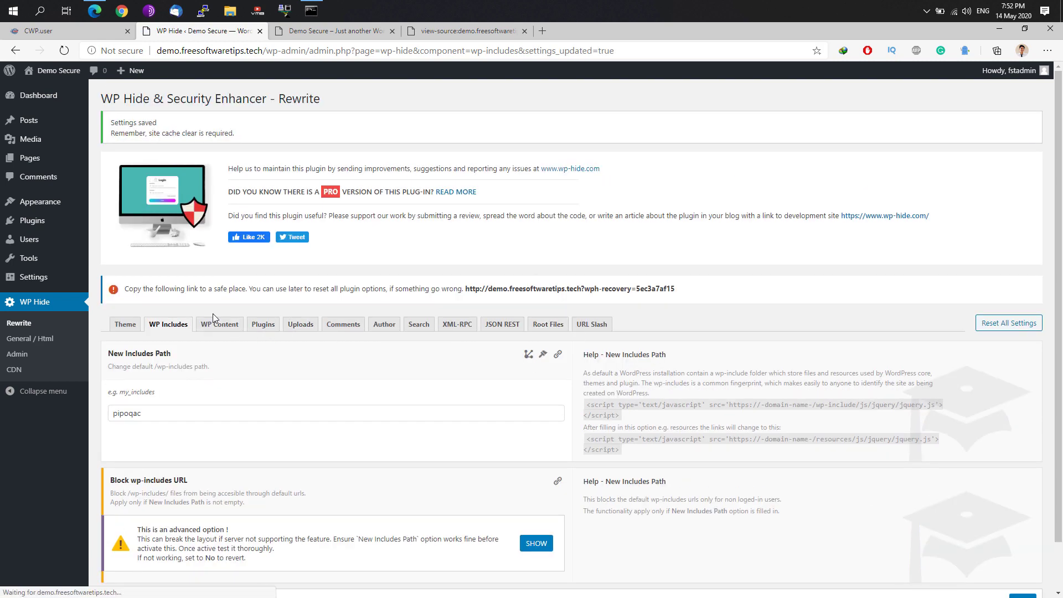
# Check the WP Content tab, then save the Plugins and Uploads rewrite settings.
pyautogui.click(219, 316)
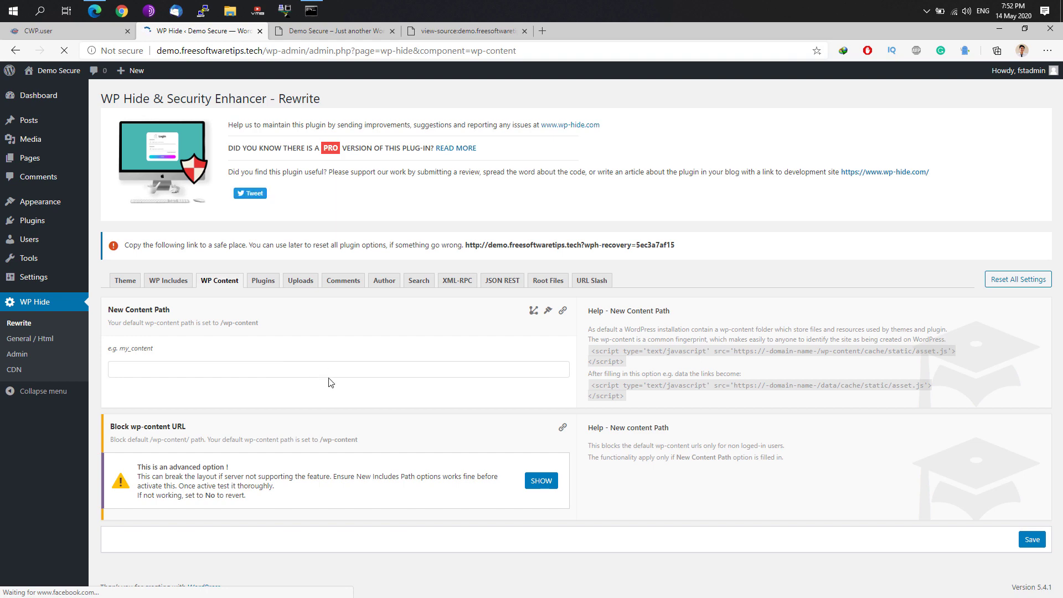
pyautogui.click(494, 372)
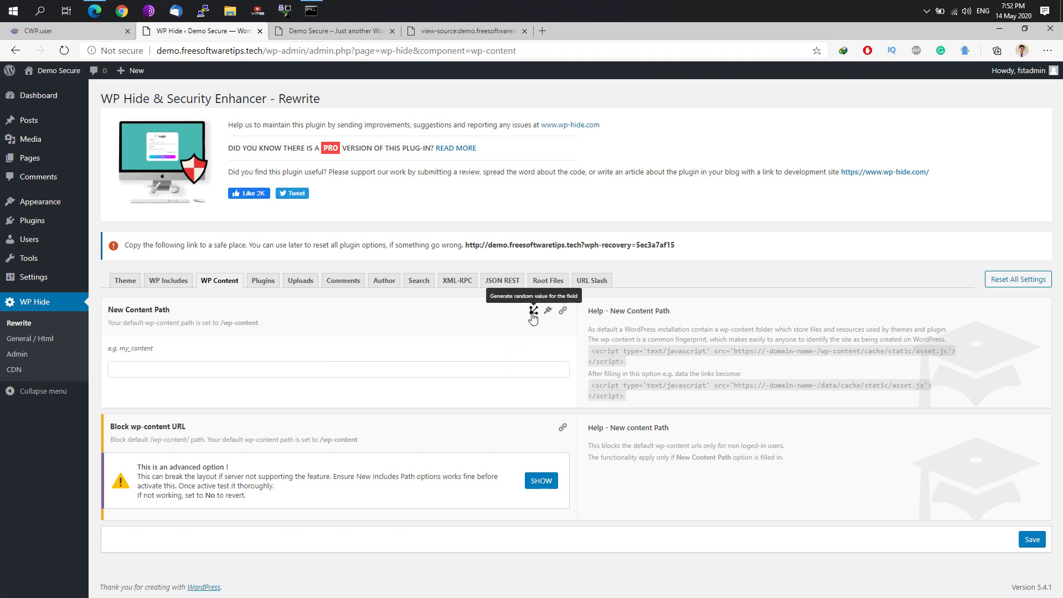
pyautogui.click(263, 281)
pyautogui.scroll(-5, 975, 515)
pyautogui.click(1033, 547)
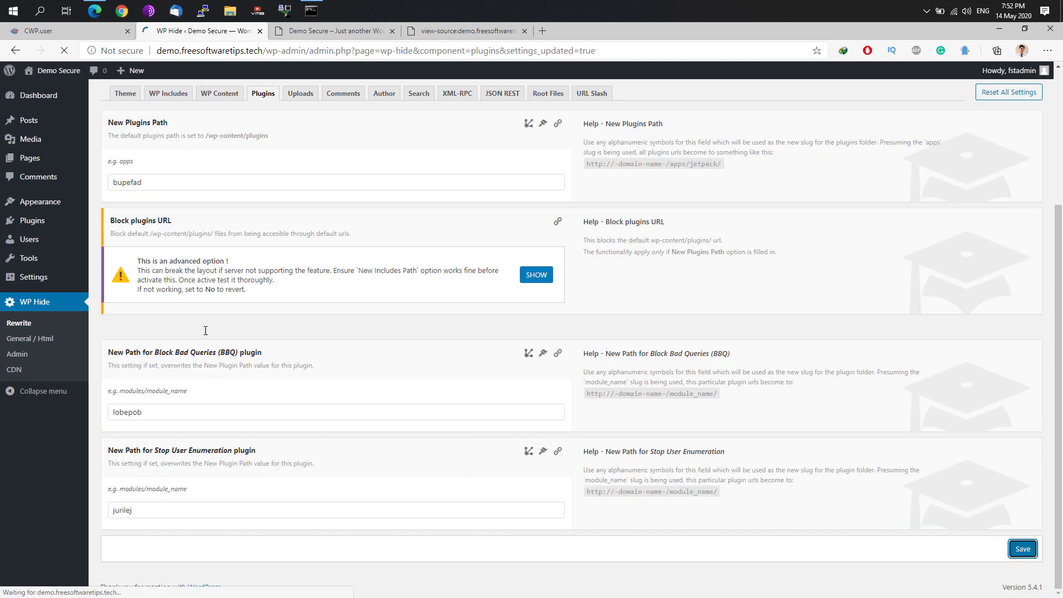
pyautogui.click(1033, 520)
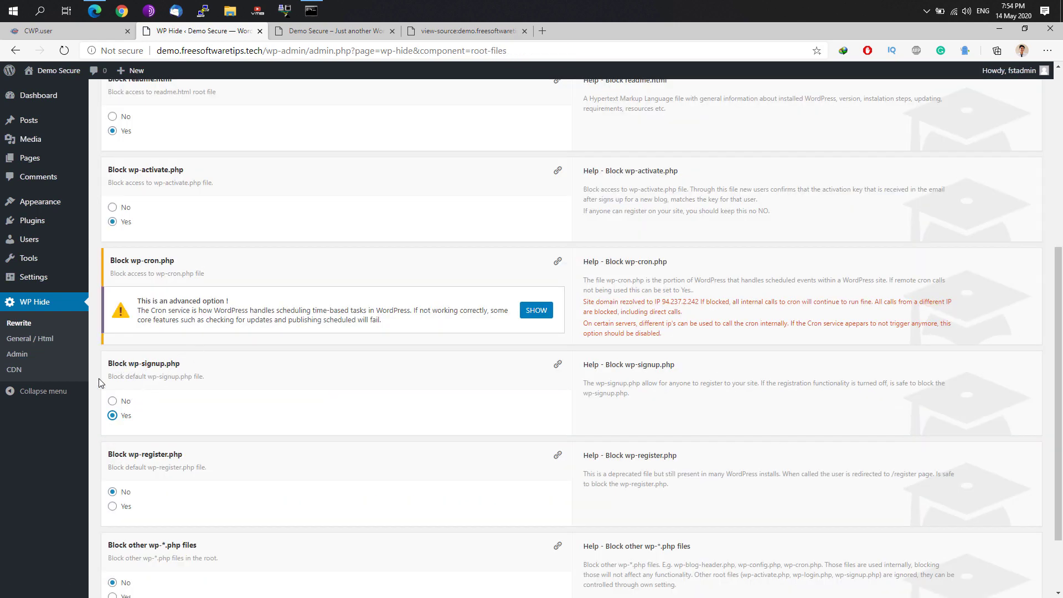
# Set Block wp-signup.php and Block wp-activate.php to No and save the Root Files settings.
pyautogui.click(124, 401)
pyautogui.scroll(3, 155, 230)
pyautogui.click(123, 368)
pyautogui.scroll(-4, 133, 387)
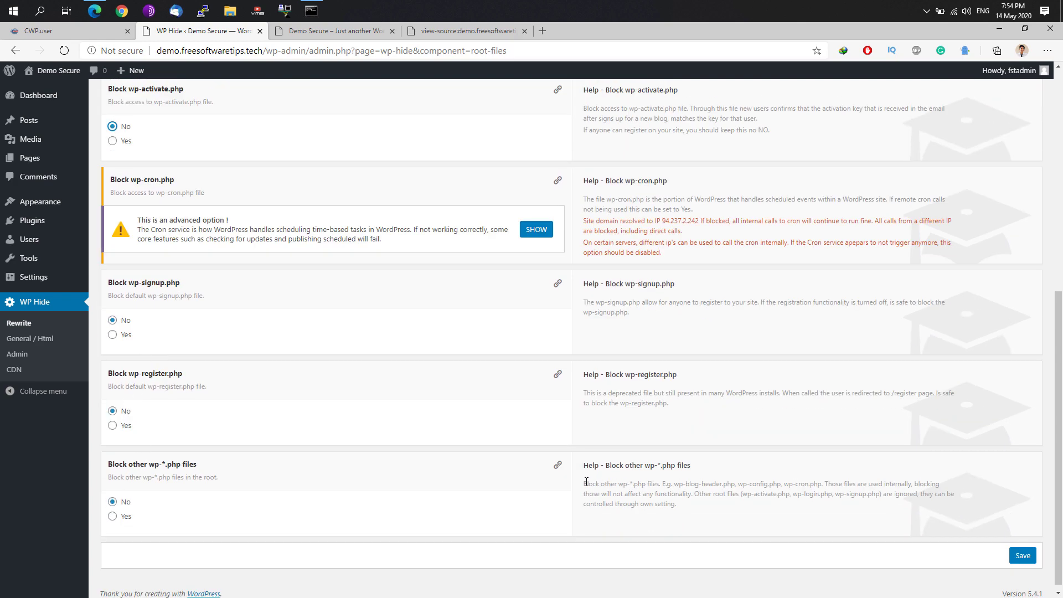
pyautogui.moveTo(584, 484); pyautogui.dragTo(718, 498)
pyautogui.click(695, 494)
pyautogui.click(698, 410)
pyautogui.click(1022, 556)
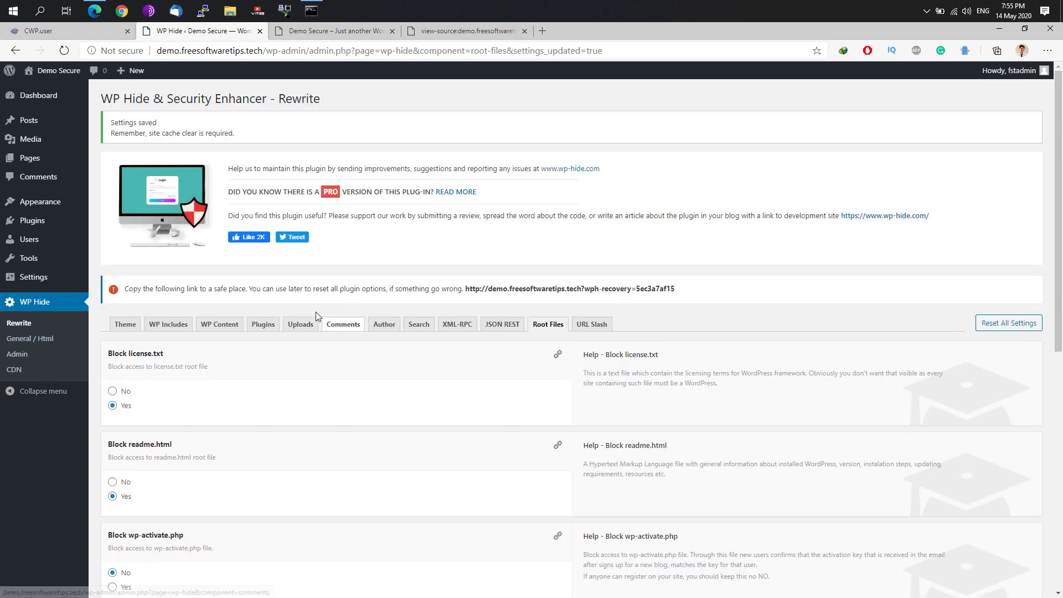
# In WP Hide General / Html, set Remove WordPress Generator Meta to Yes and review the other meta options.
pyautogui.click(50, 339)
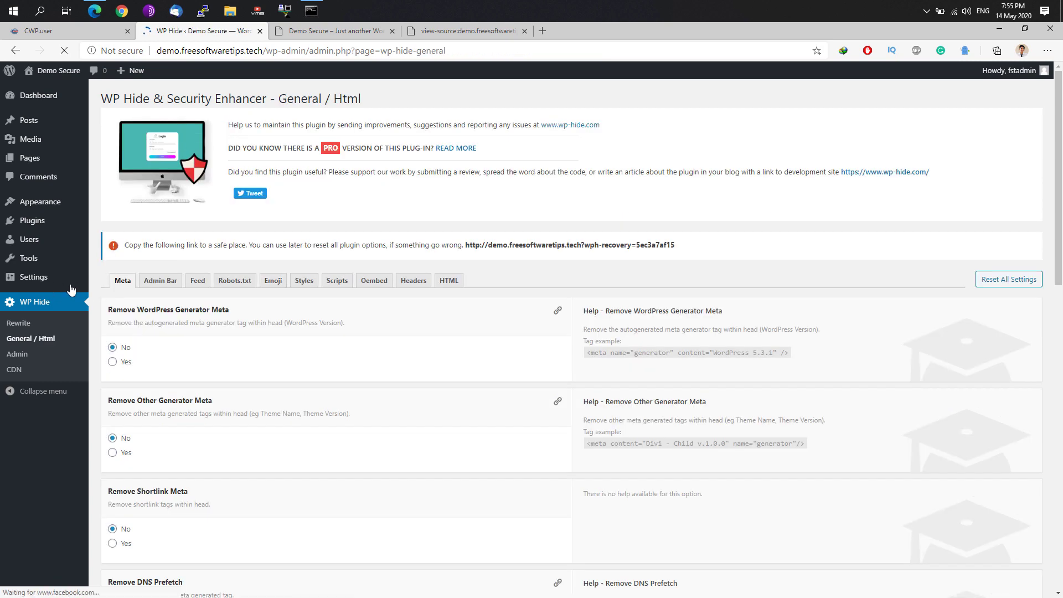
pyautogui.scroll(-12, 180, 318)
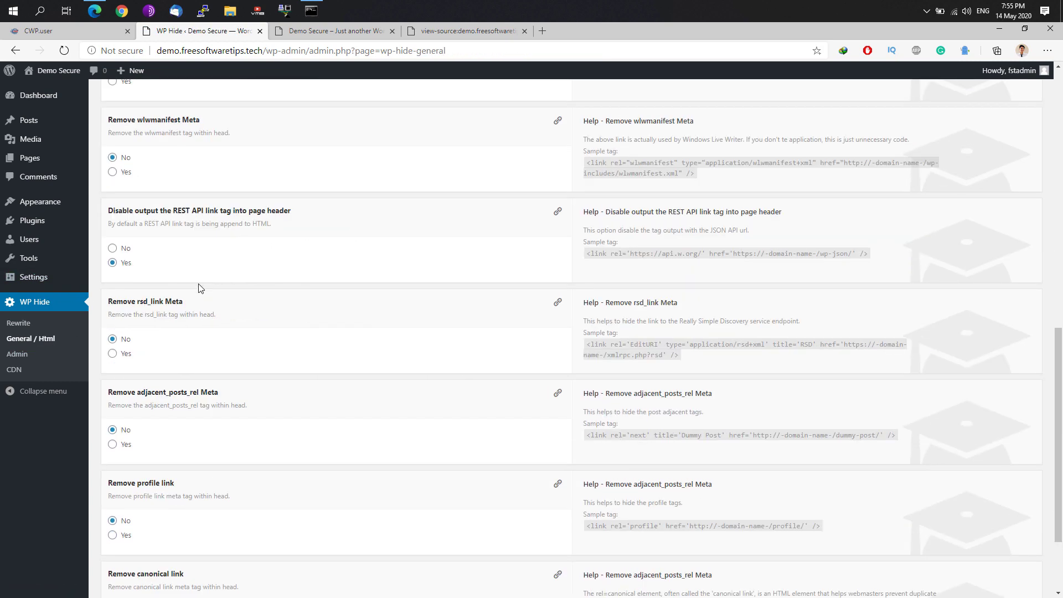
pyautogui.scroll(12, 376, 205)
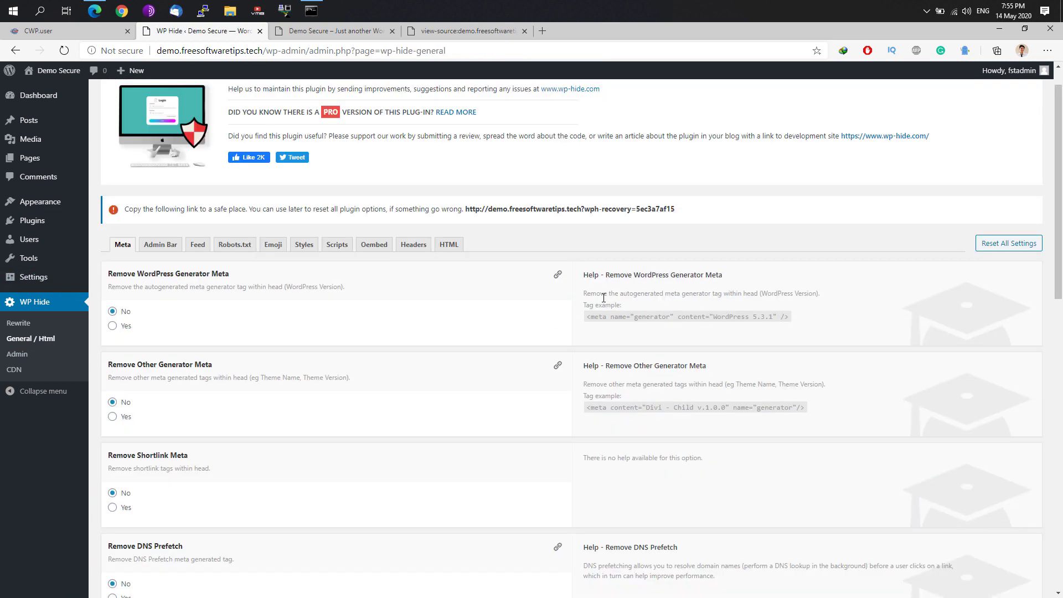
pyautogui.moveTo(628, 306); pyautogui.dragTo(581, 292)
pyautogui.click(581, 295)
pyautogui.click(113, 326)
pyautogui.scroll(-2, 156, 294)
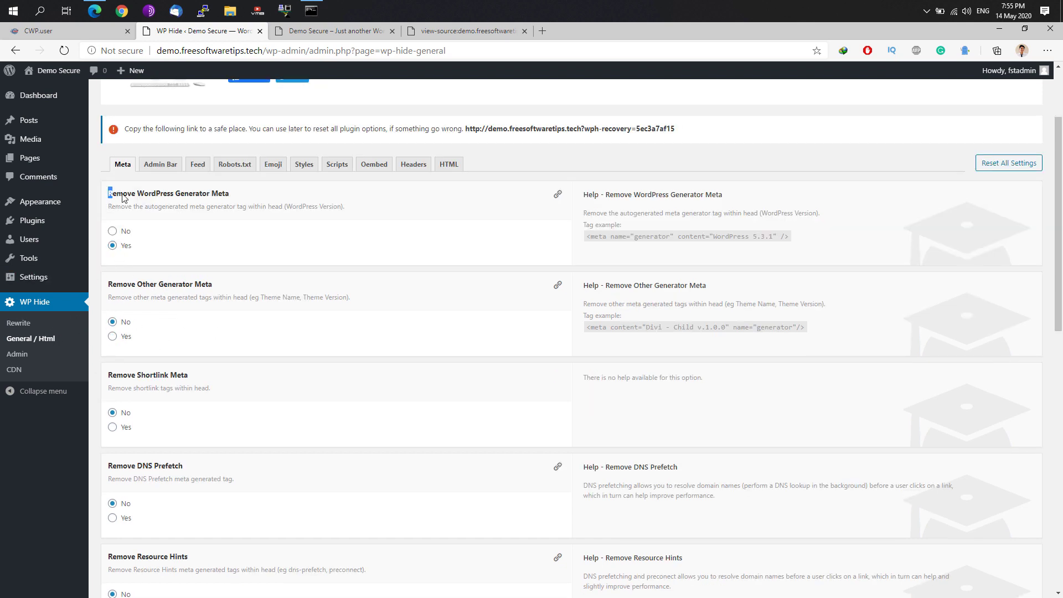
pyautogui.moveTo(107, 194); pyautogui.dragTo(139, 199)
pyautogui.scroll(-2, 138, 199)
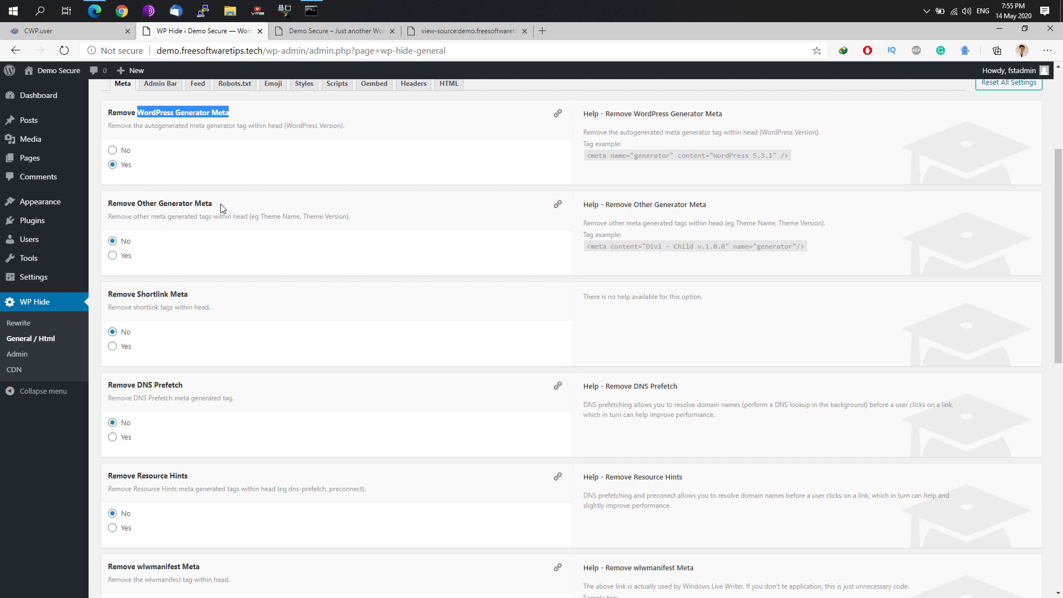
pyautogui.moveTo(220, 208); pyautogui.dragTo(110, 207)
pyautogui.click(114, 213)
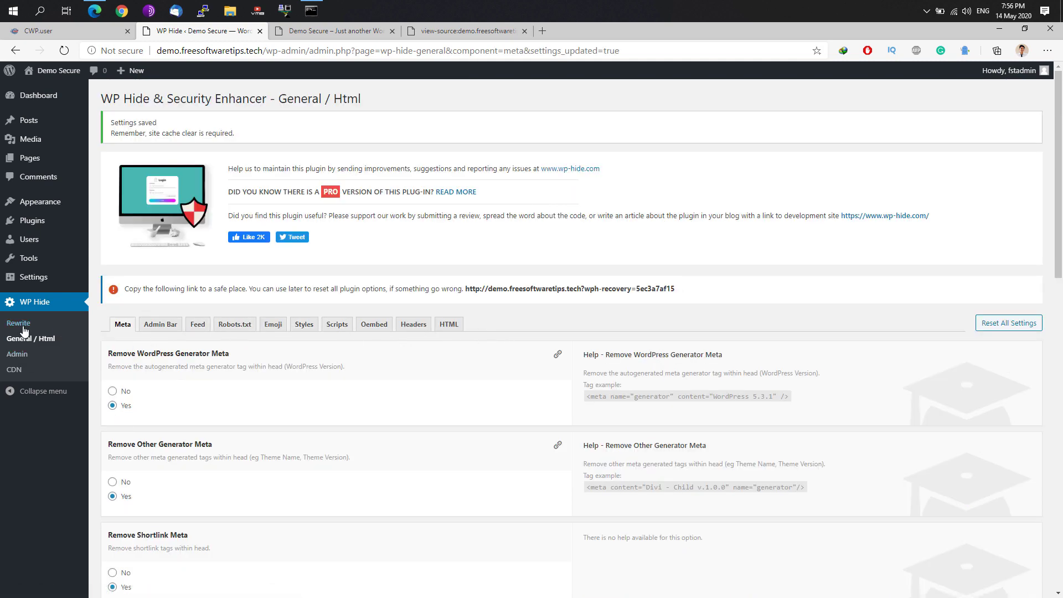
# Open the site front page's HTML source and search it for 'themes'.
pyautogui.click(17, 354)
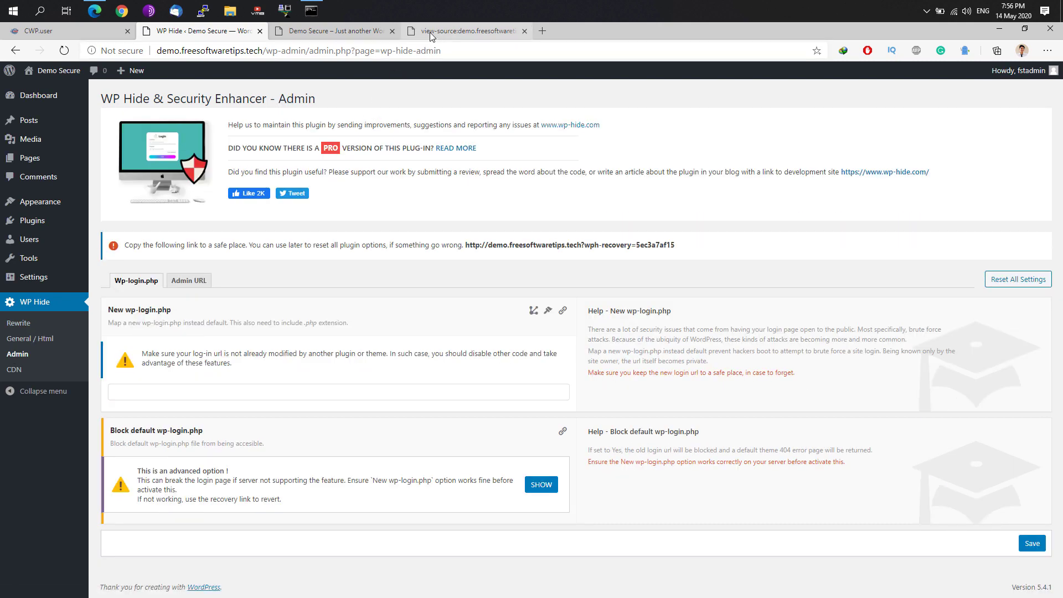
pyautogui.click(382, 32)
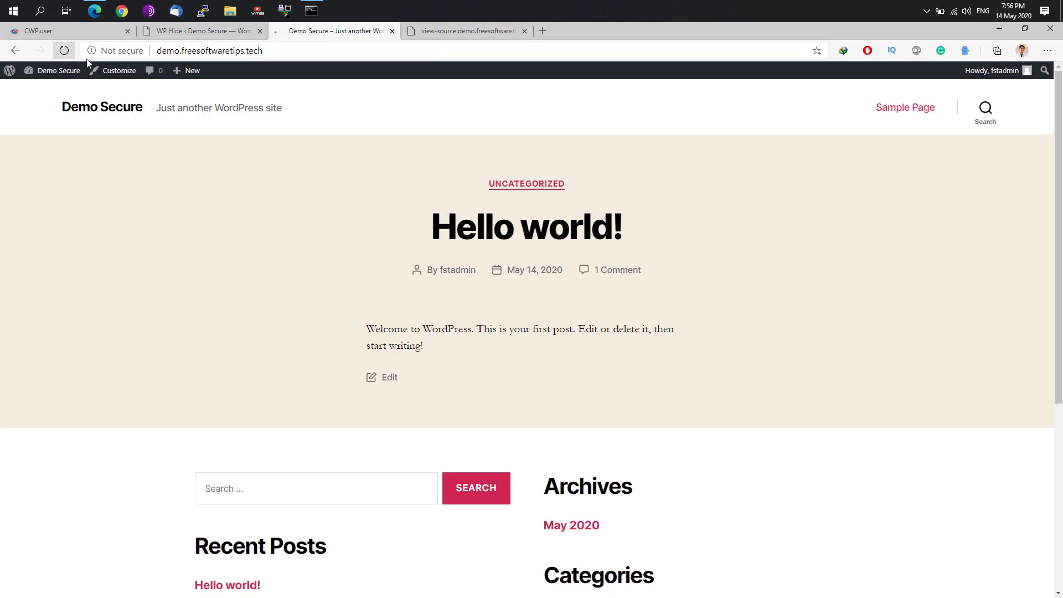
pyautogui.rightClick(324, 260)
pyautogui.click(370, 485)
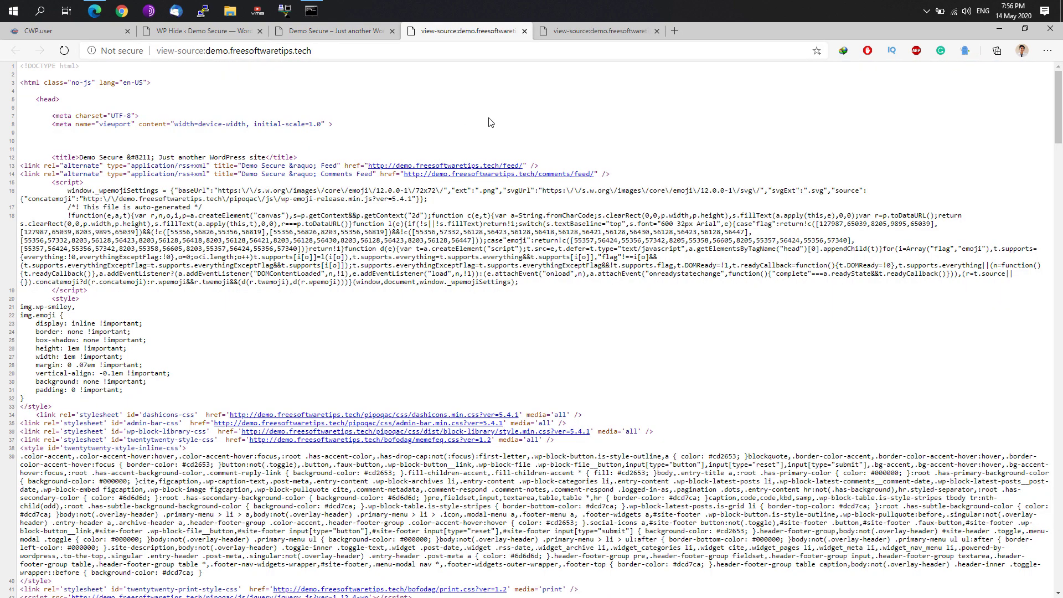
pyautogui.hotkey('ctrl', 'f')
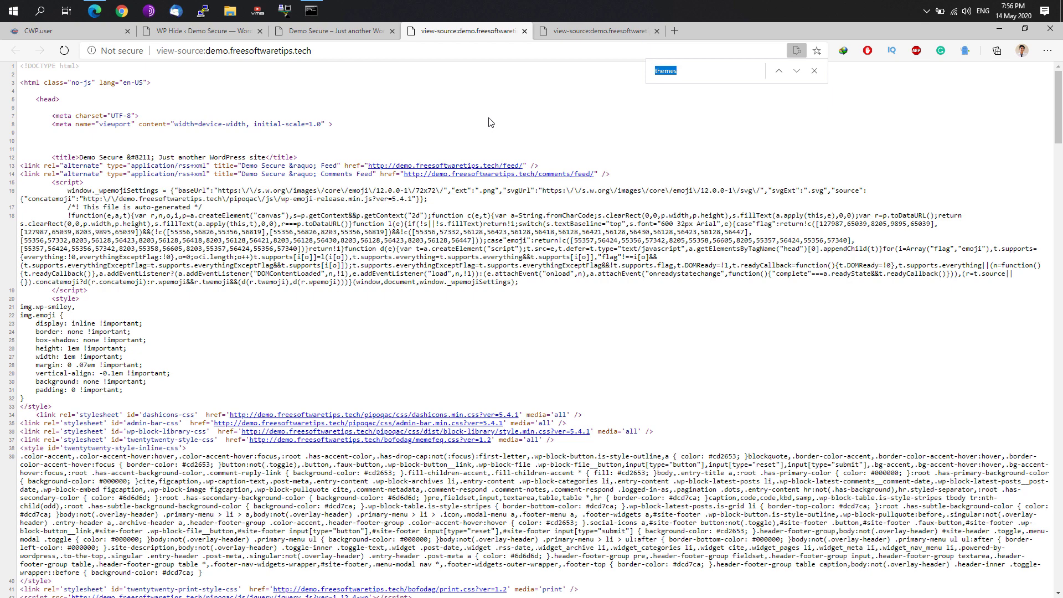
pyautogui.press('Return')
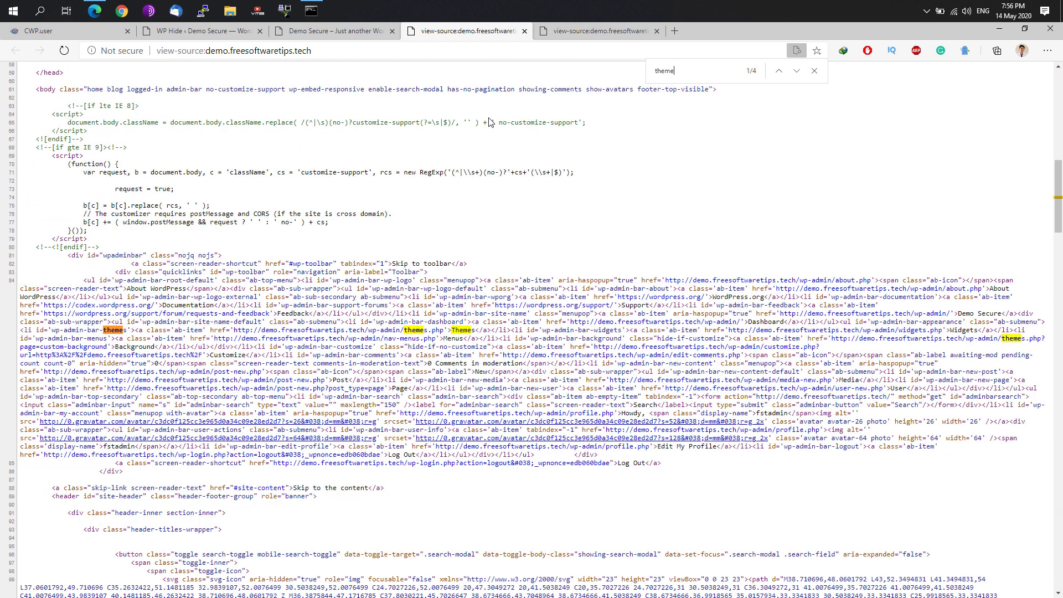
# Step through the 4 remaining 'themes' matches, with styles now loading from bofodag/memefeq.css.
pyautogui.click(778, 72)
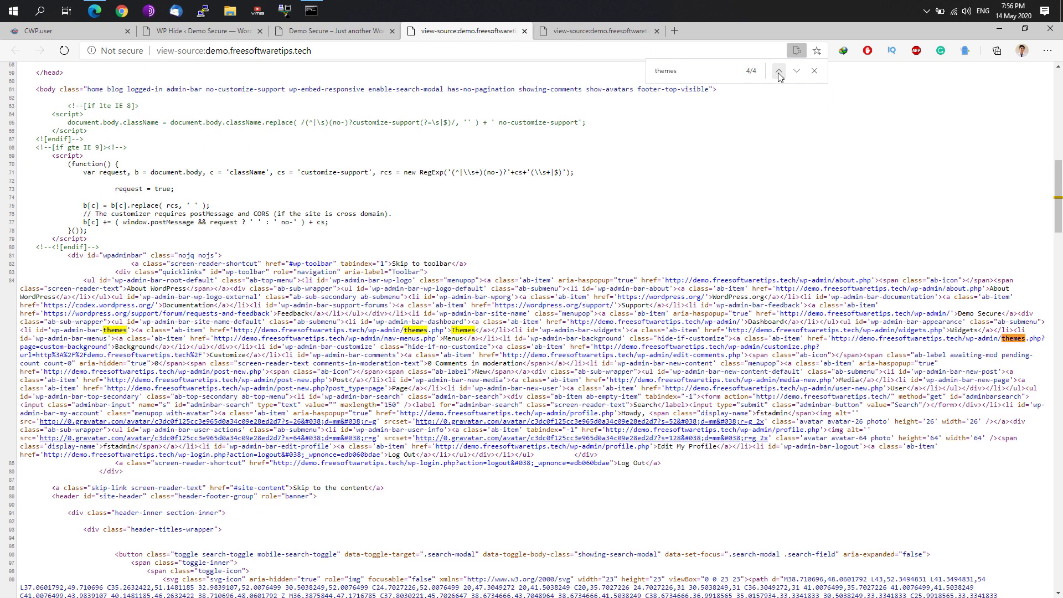
pyautogui.click(778, 70)
pyautogui.click(778, 71)
pyautogui.click(779, 72)
pyautogui.click(779, 72)
pyautogui.click(778, 72)
pyautogui.scroll(4, 509, 254)
pyautogui.scroll(5, 509, 254)
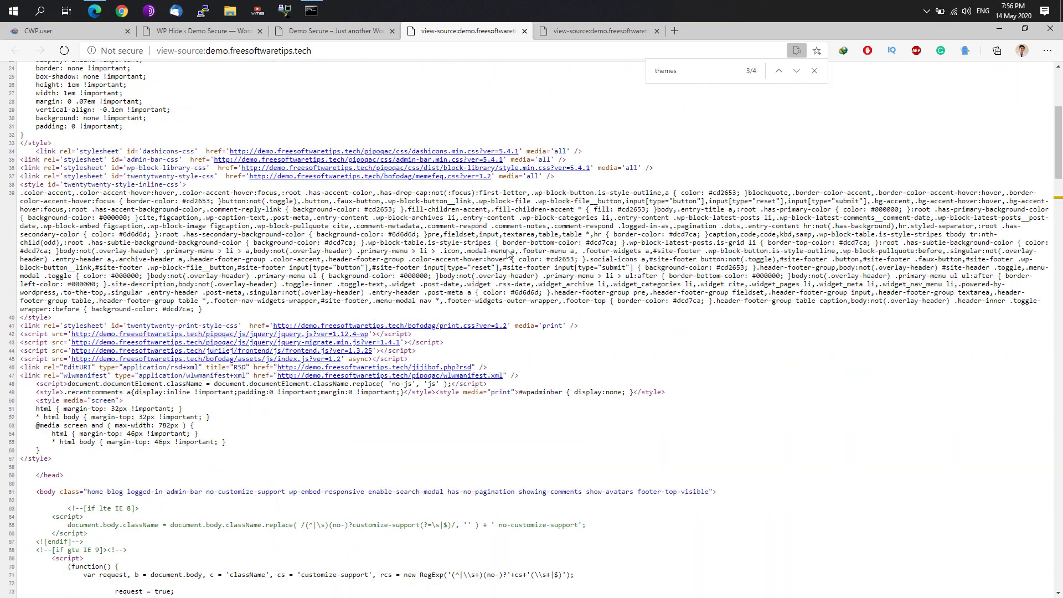
pyautogui.scroll(2, 467, 321)
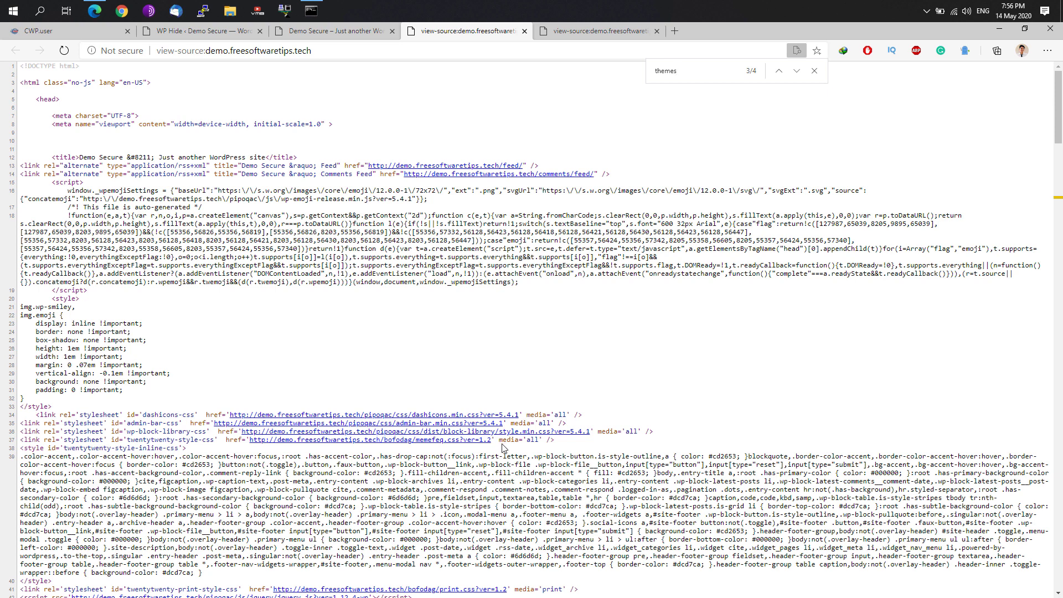
# Close the page source view and go to the Add New plugins page.
pyautogui.click(524, 31)
pyautogui.click(202, 33)
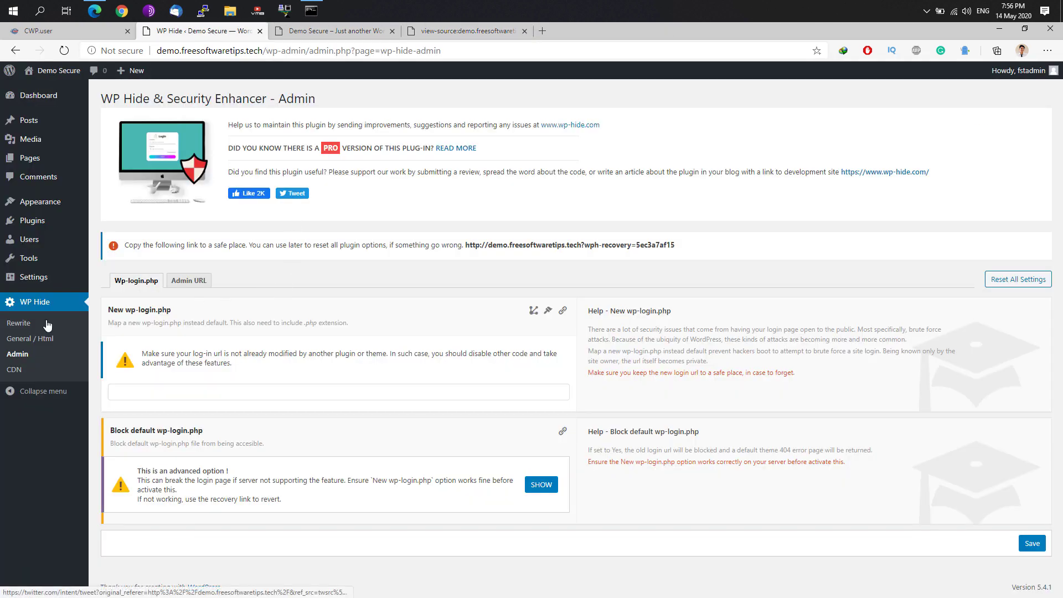
pyautogui.moveTo(67, 225)
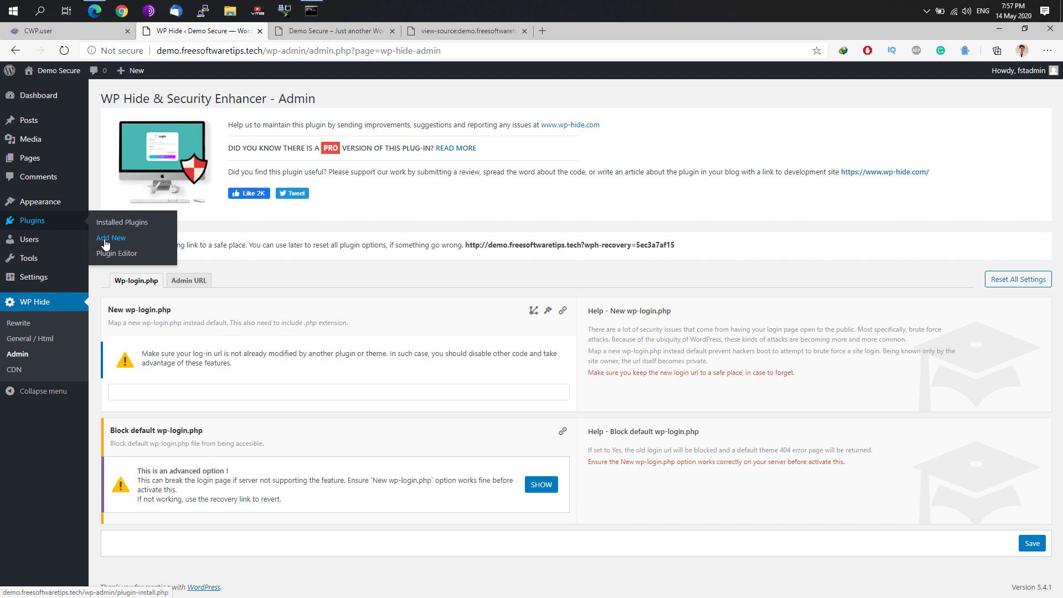
pyautogui.click(105, 243)
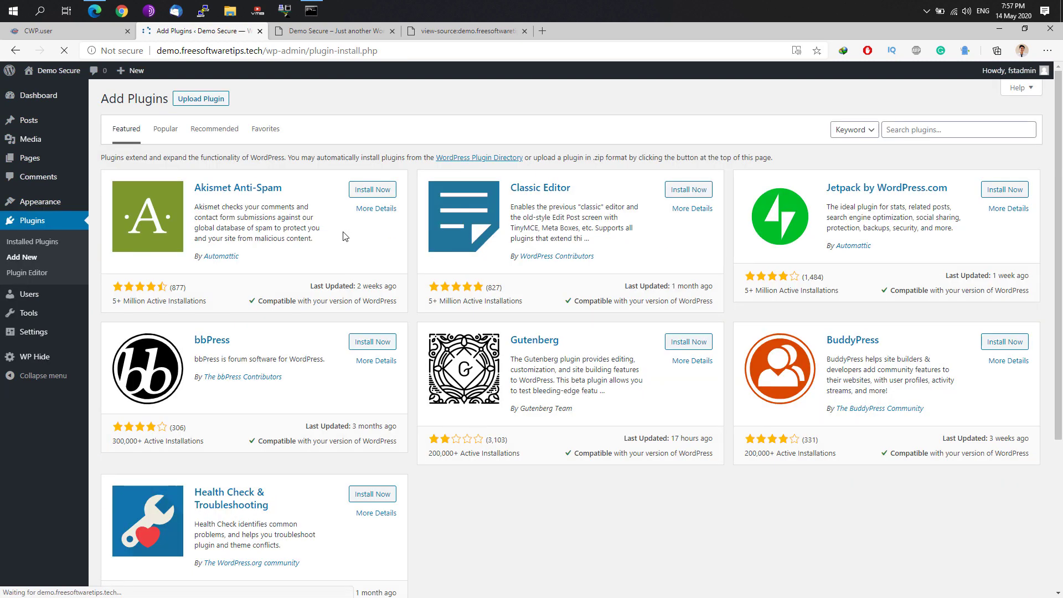
# Search plugins for 'recaptcha', then install and activate Login No Captcha reCAPTCHA.
pyautogui.click(964, 133)
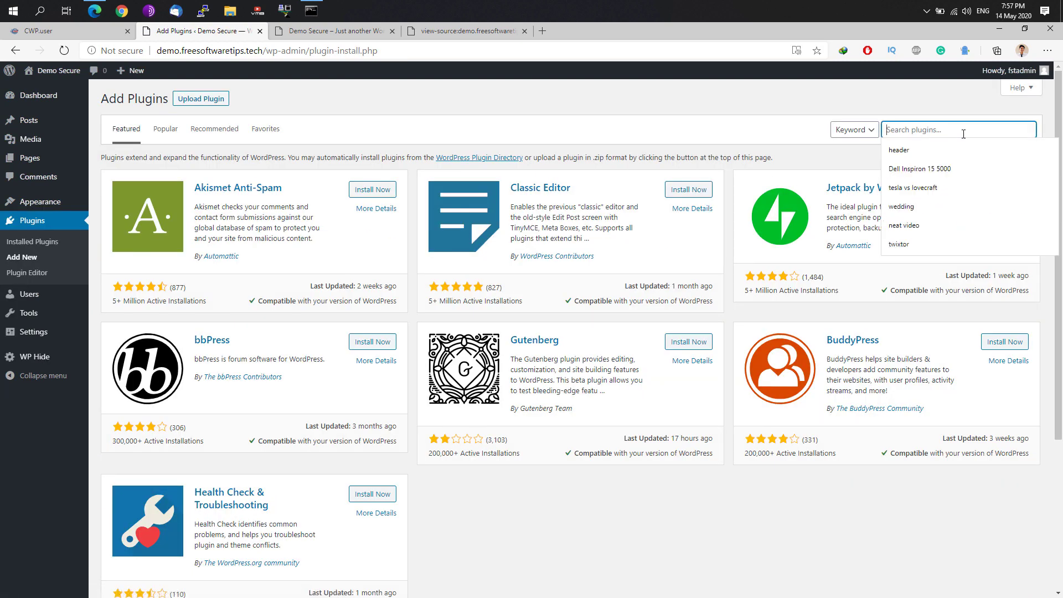
pyautogui.write('recaptcha')
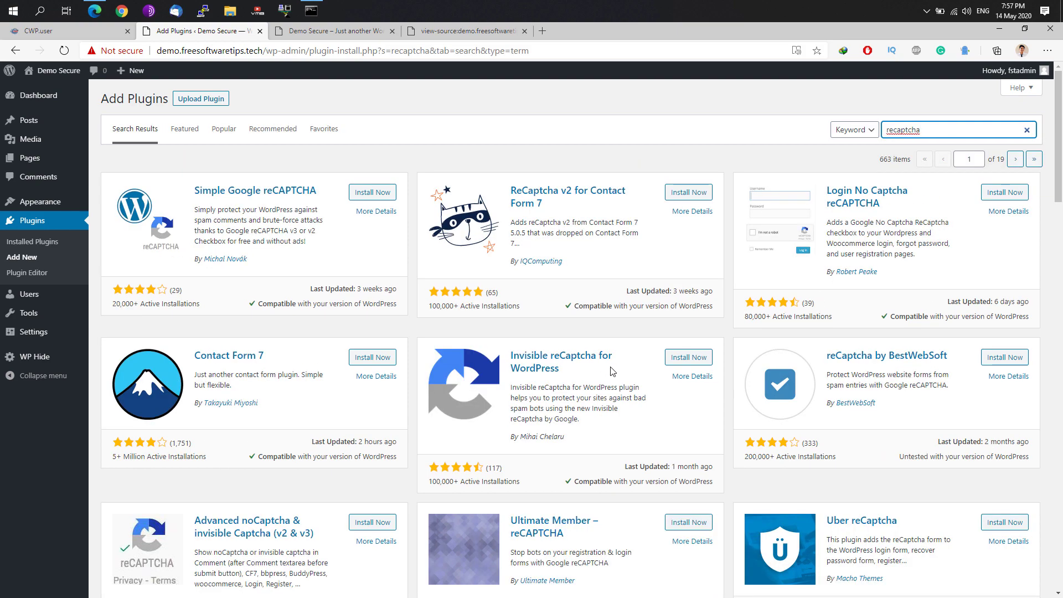
pyautogui.scroll(-4, 576, 286)
pyautogui.scroll(4, 577, 302)
pyautogui.scroll(-1, 521, 305)
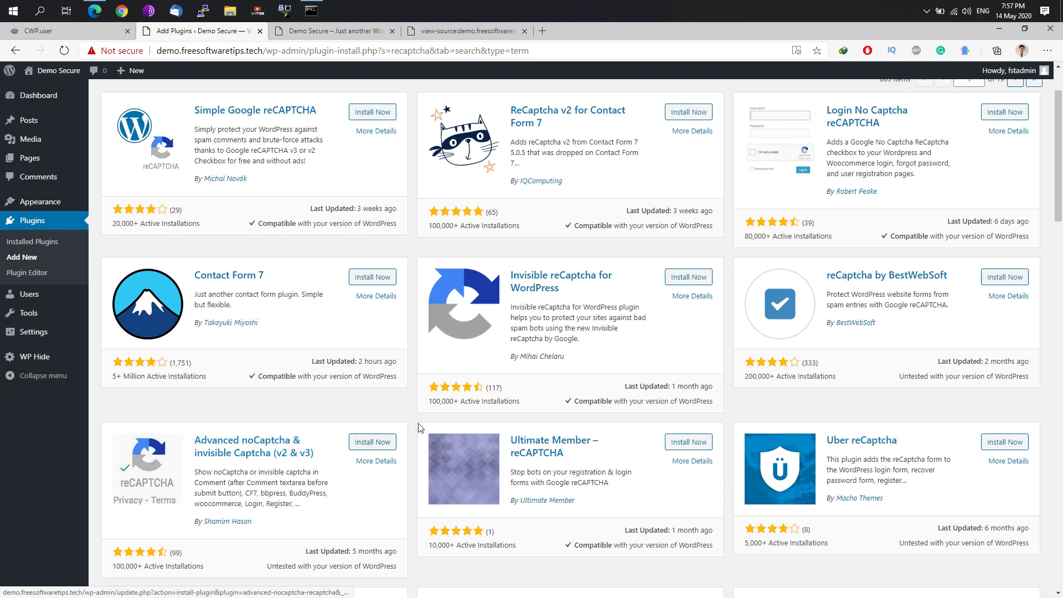
pyautogui.scroll(1, 982, 183)
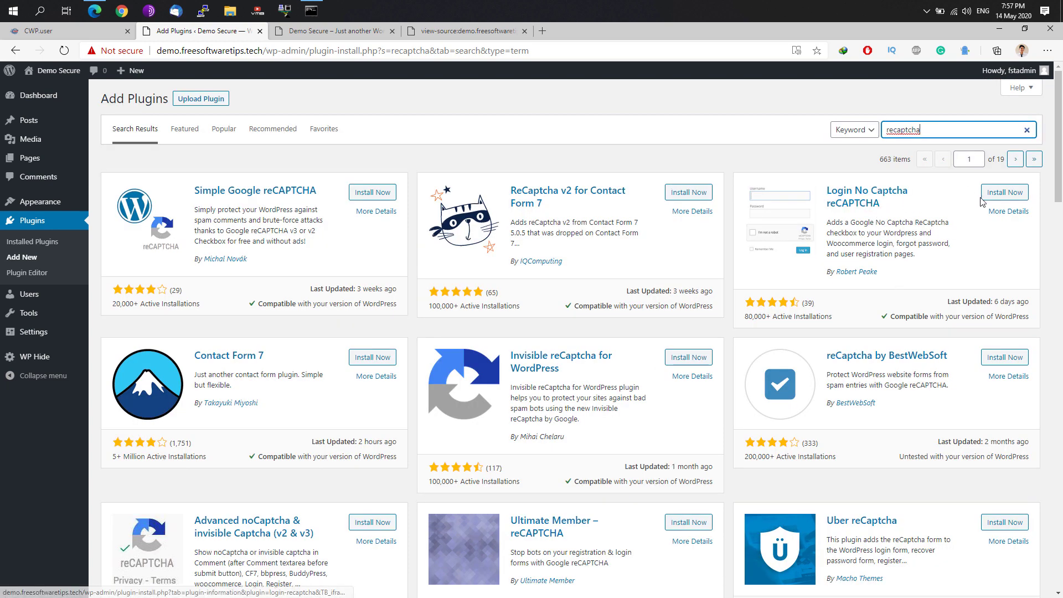
pyautogui.click(1005, 194)
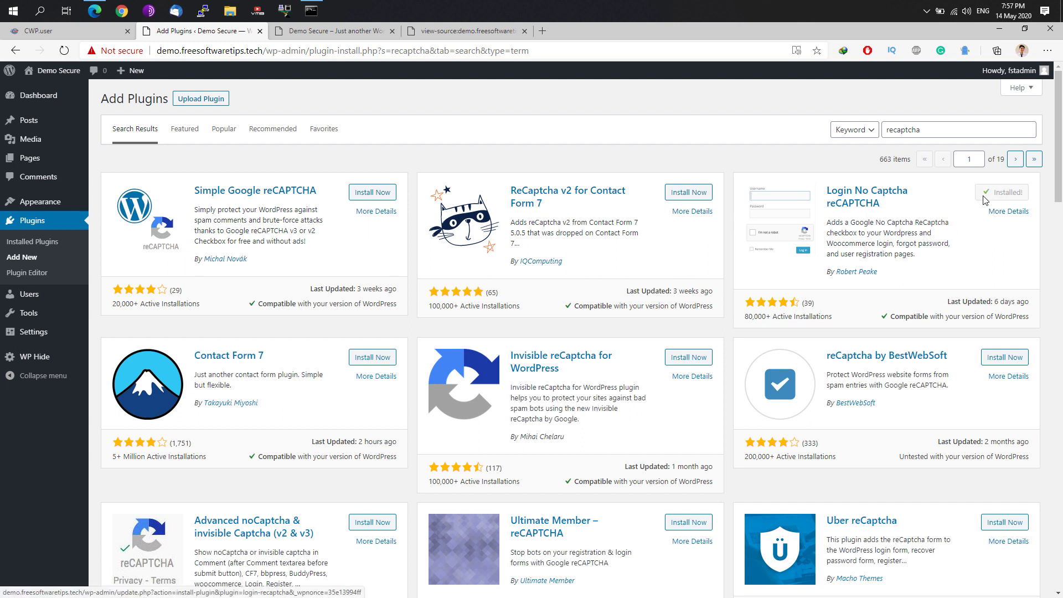
pyautogui.click(997, 194)
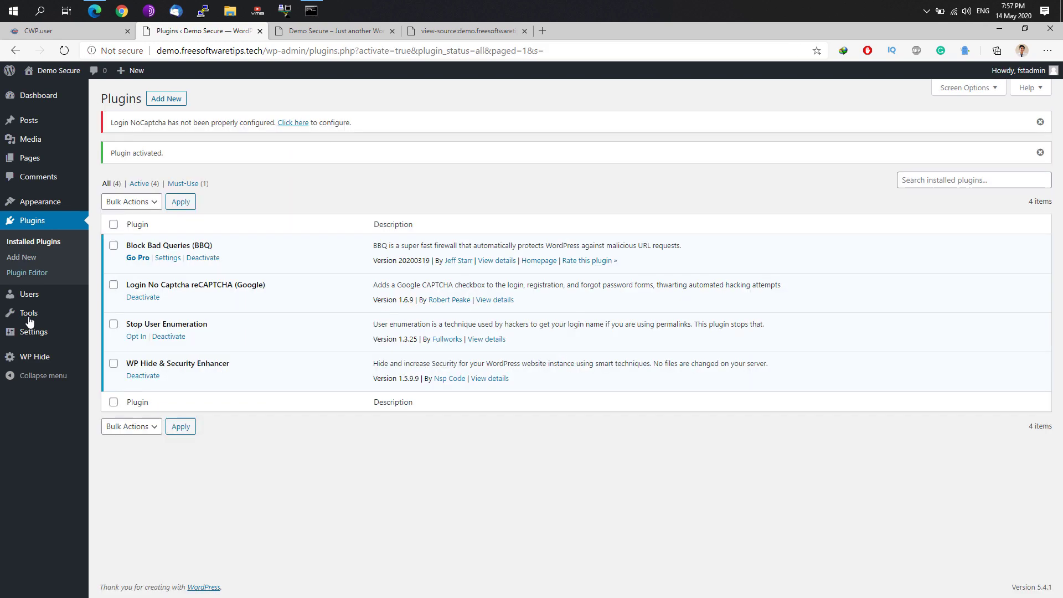
pyautogui.moveTo(25, 331)
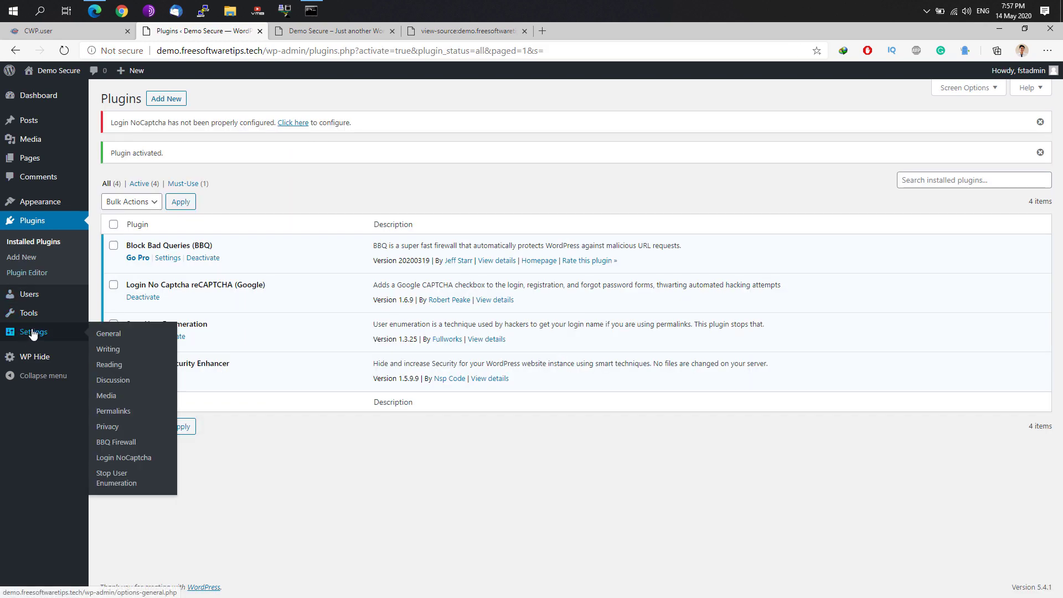
# Open the Login NoCaptcha settings and look over the existing reCAPTCHA site registrations.
pyautogui.click(140, 458)
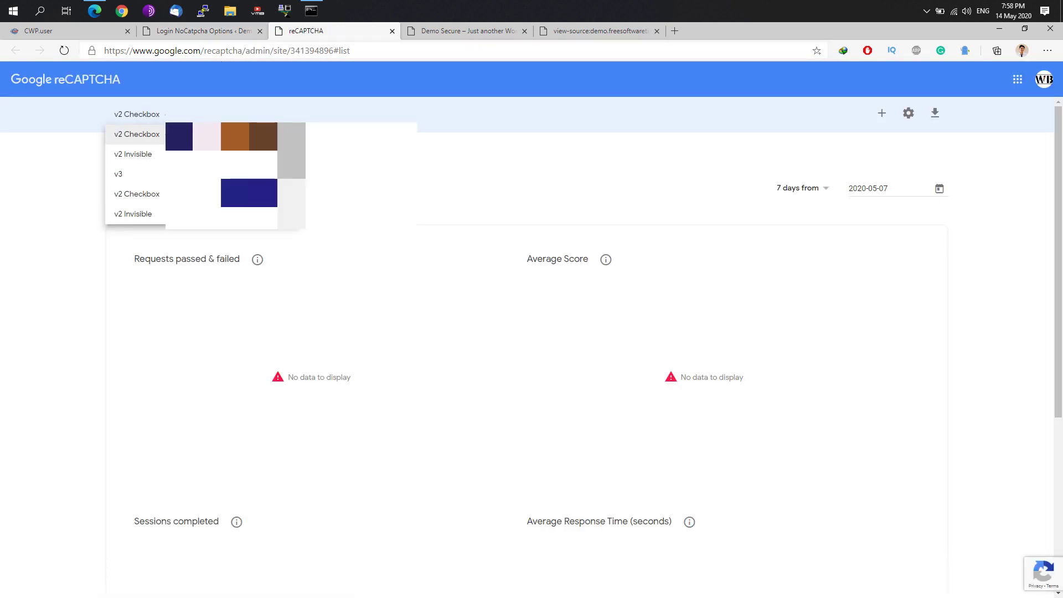
pyautogui.scroll(-1, 135, 169)
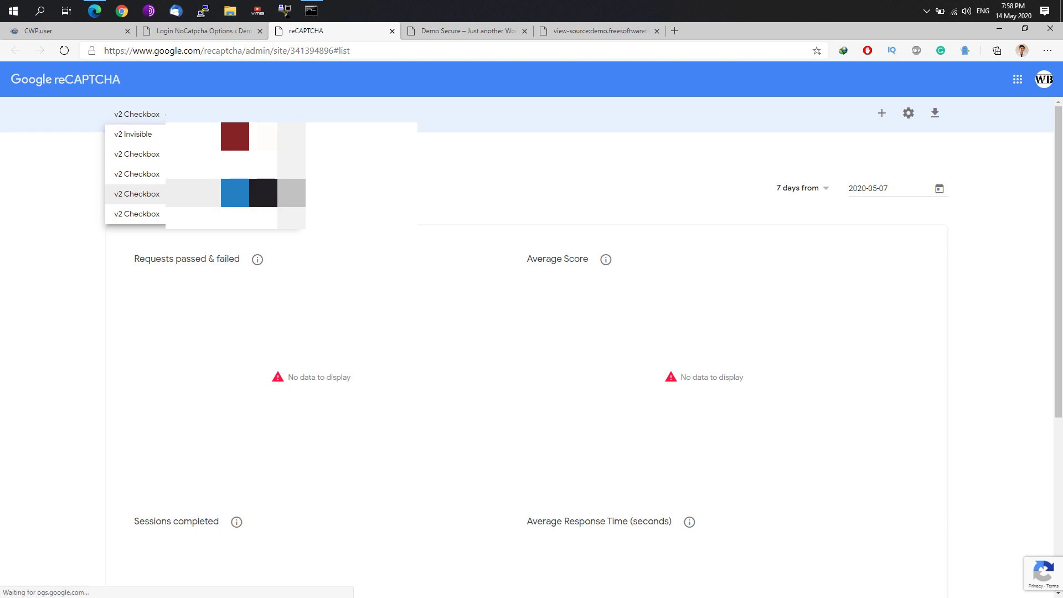
pyautogui.scroll(1, 136, 169)
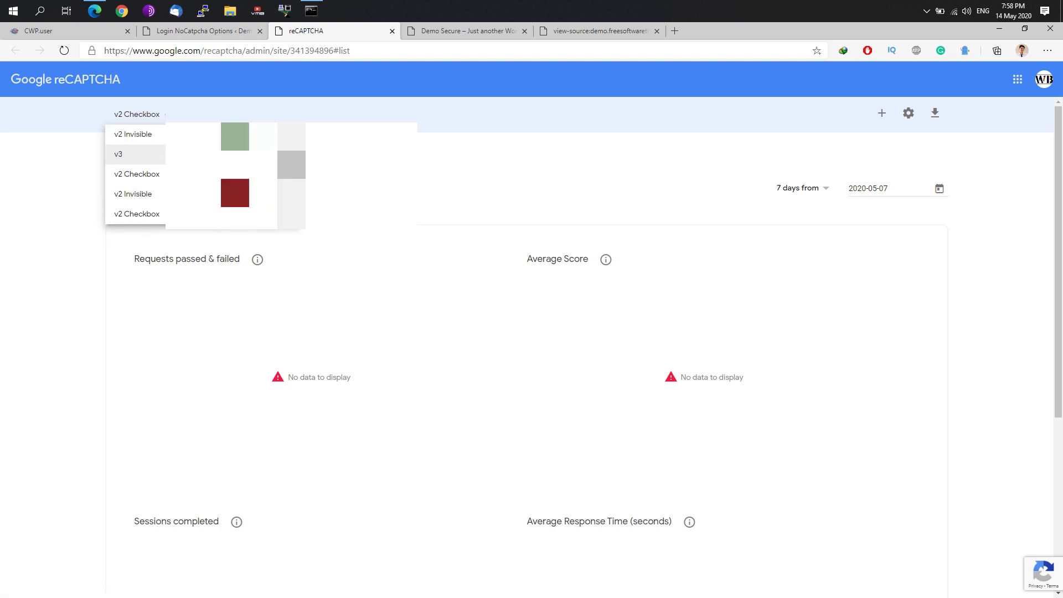
pyautogui.press('Escape')
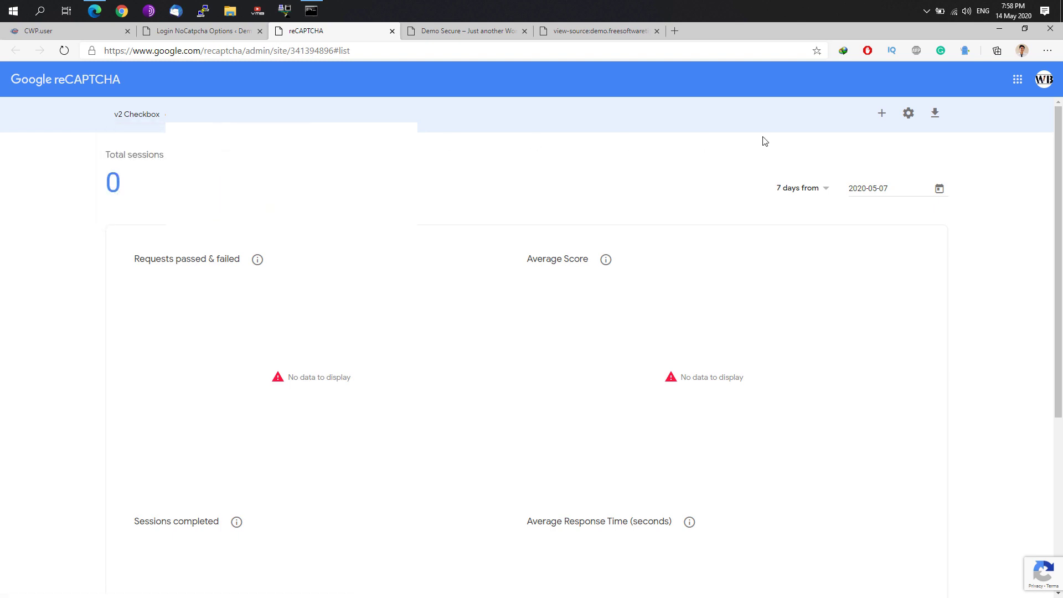
# Start a new reCAPTCHA site registration labelled Demo.FreeSoftwareTips.Tech.
pyautogui.click(883, 115)
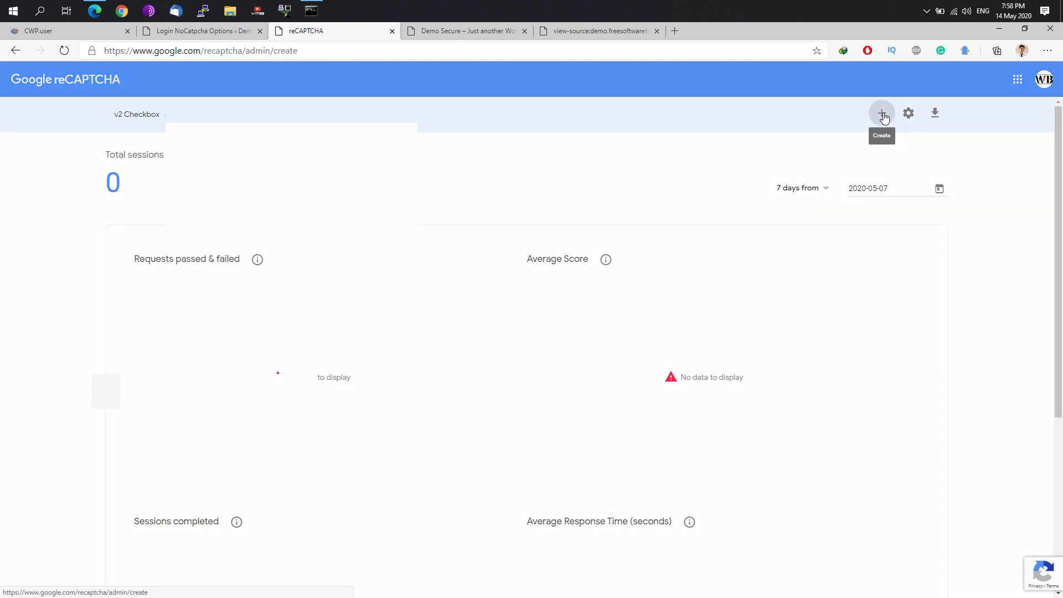
pyautogui.click(87, 182)
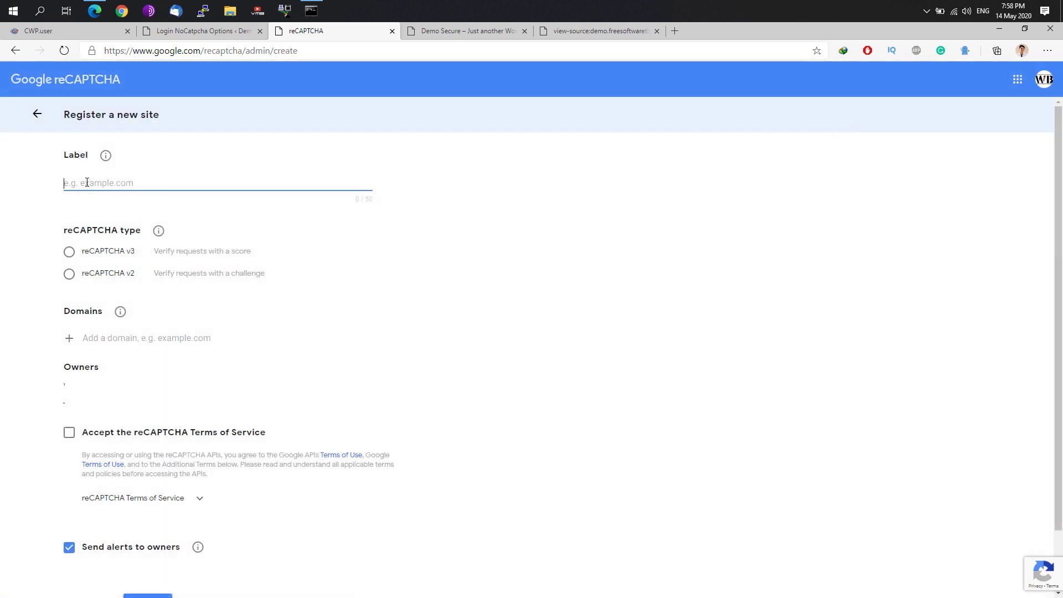
pyautogui.write('Demo.FreeSoftwareTips.Tech')
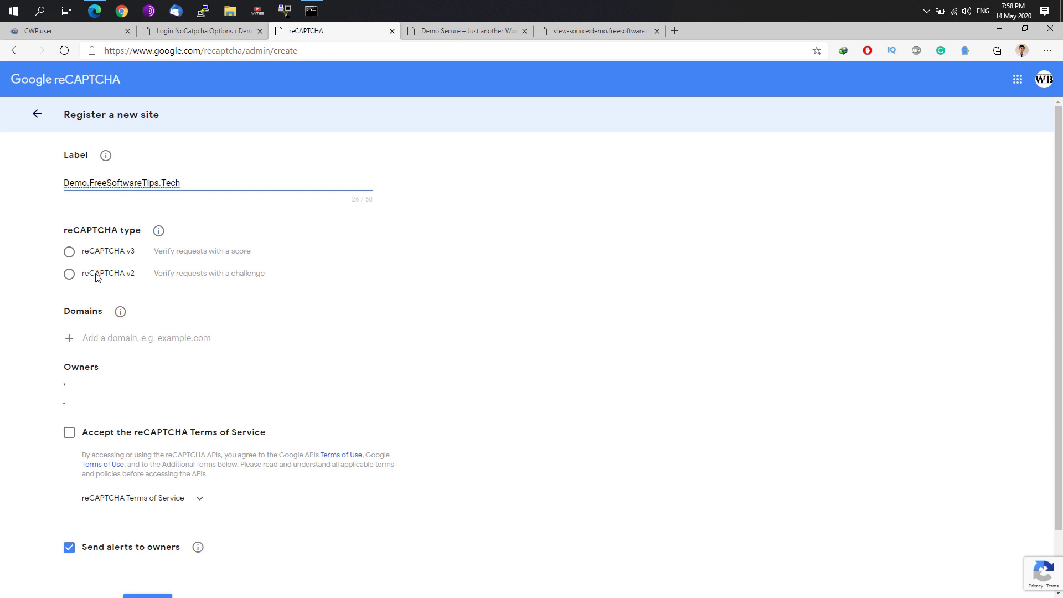
# Choose v2 'I'm not a robot' Checkbox, add domain freesoftwaretips.tech, accept terms, disable owner alerts.
pyautogui.click(124, 278)
pyautogui.scroll(-1, 144, 222)
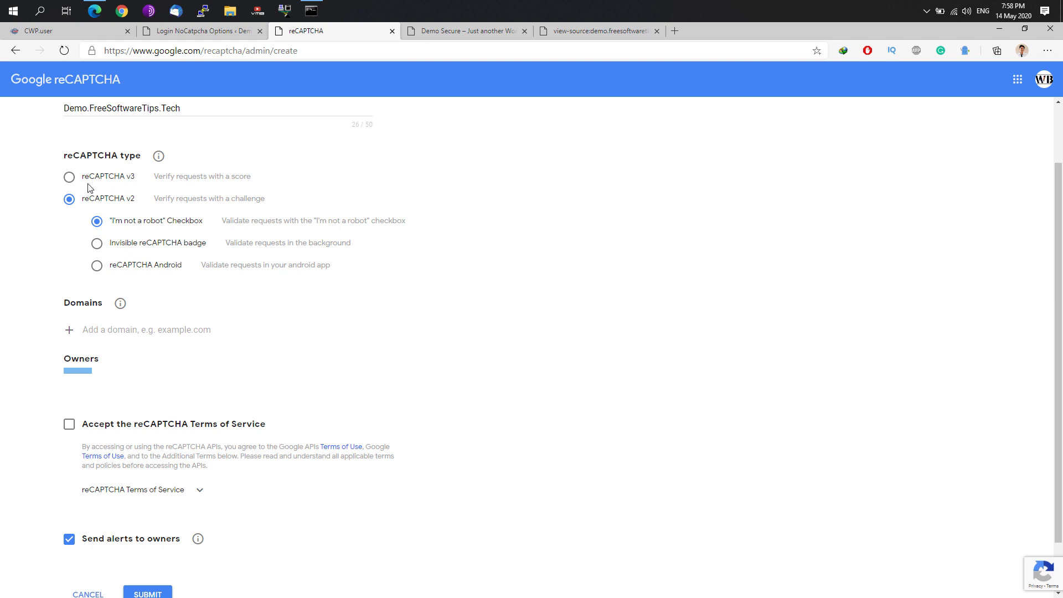
pyautogui.click(117, 227)
pyautogui.scroll(-1, 126, 187)
pyautogui.click(145, 267)
pyautogui.write('freesoftwaretips.tech')
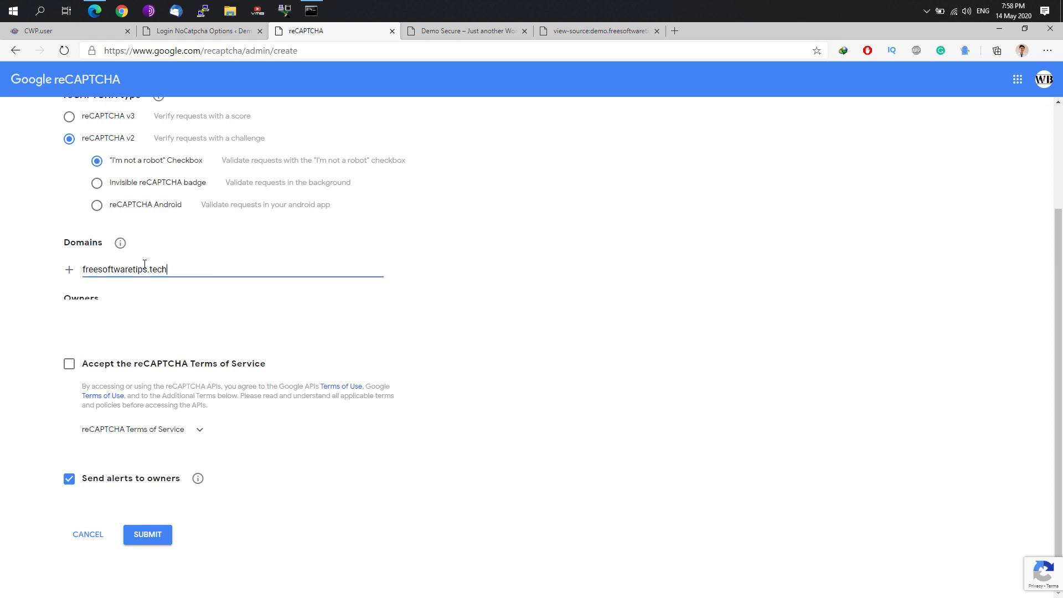
pyautogui.click(129, 364)
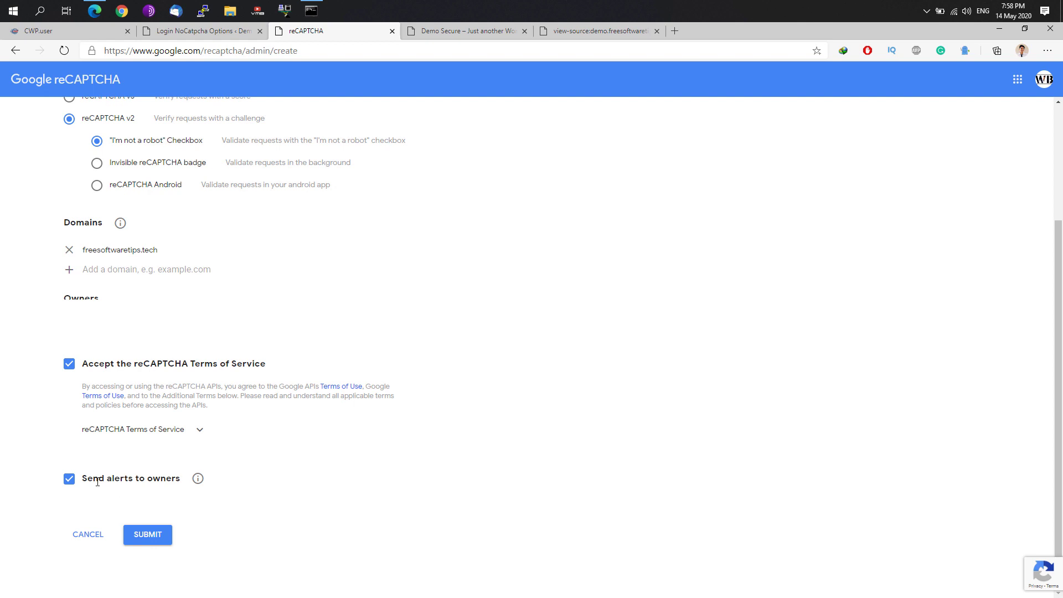
pyautogui.click(69, 478)
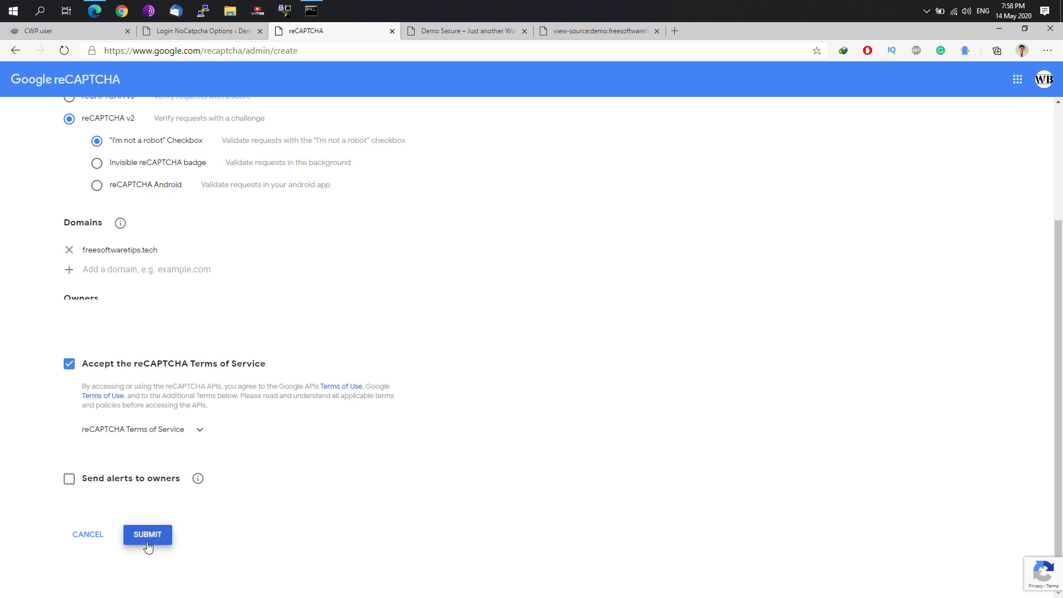
# Submit the registration and paste its site key into the Login NoCaptcha Site Key field.
pyautogui.click(147, 545)
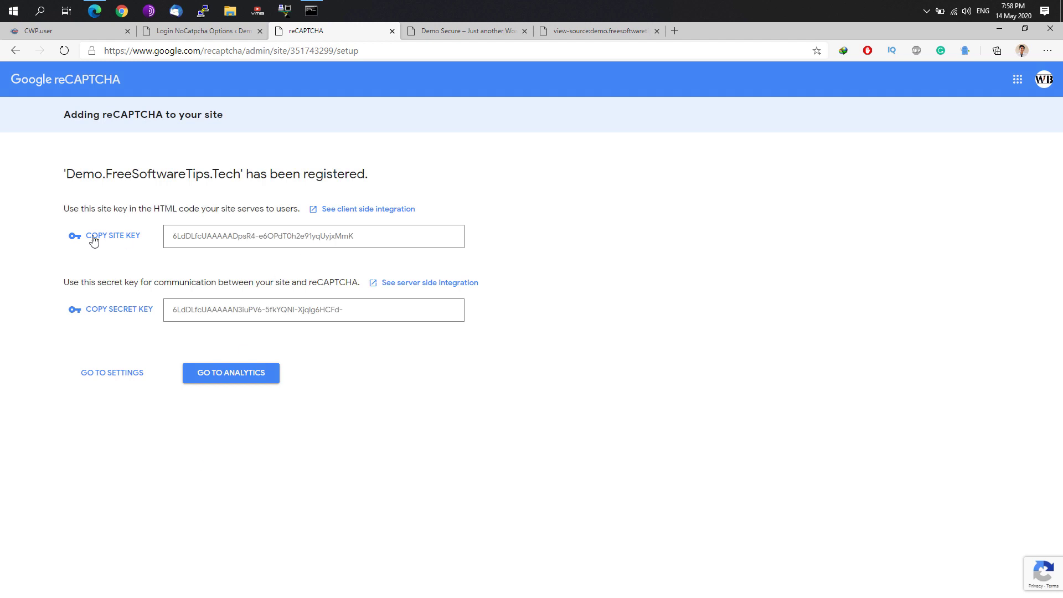
pyautogui.click(94, 240)
pyautogui.click(215, 33)
pyautogui.click(249, 183)
pyautogui.hotkey('ctrl', 'v')
# Paste the reCAPTCHA secret key into the Secret Key field and save the settings.
pyautogui.click(310, 31)
pyautogui.click(87, 310)
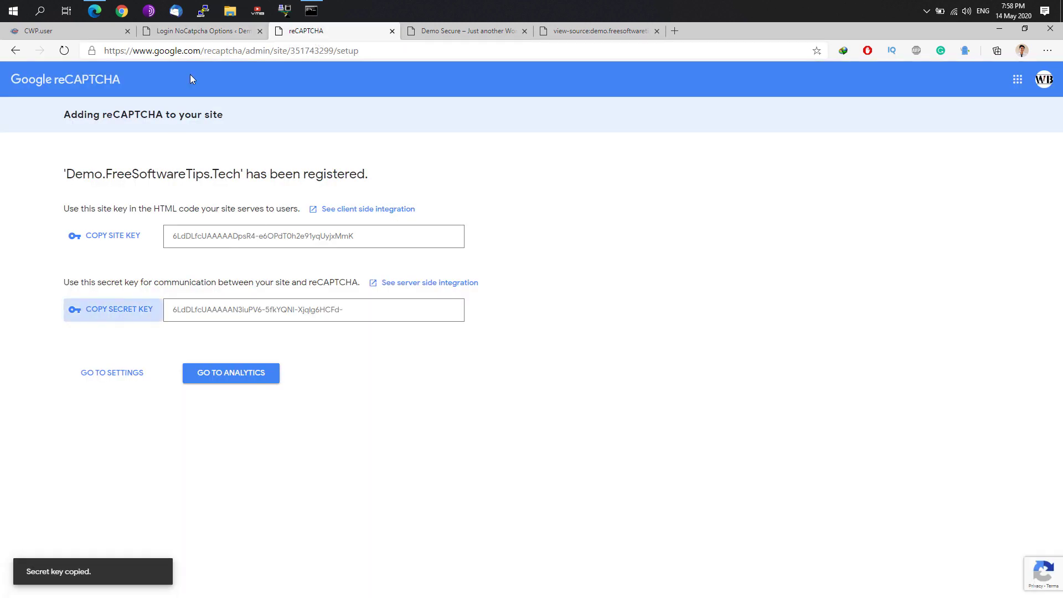
pyautogui.click(215, 31)
pyautogui.click(237, 208)
pyautogui.hotkey('ctrl', 'v')
pyautogui.click(115, 328)
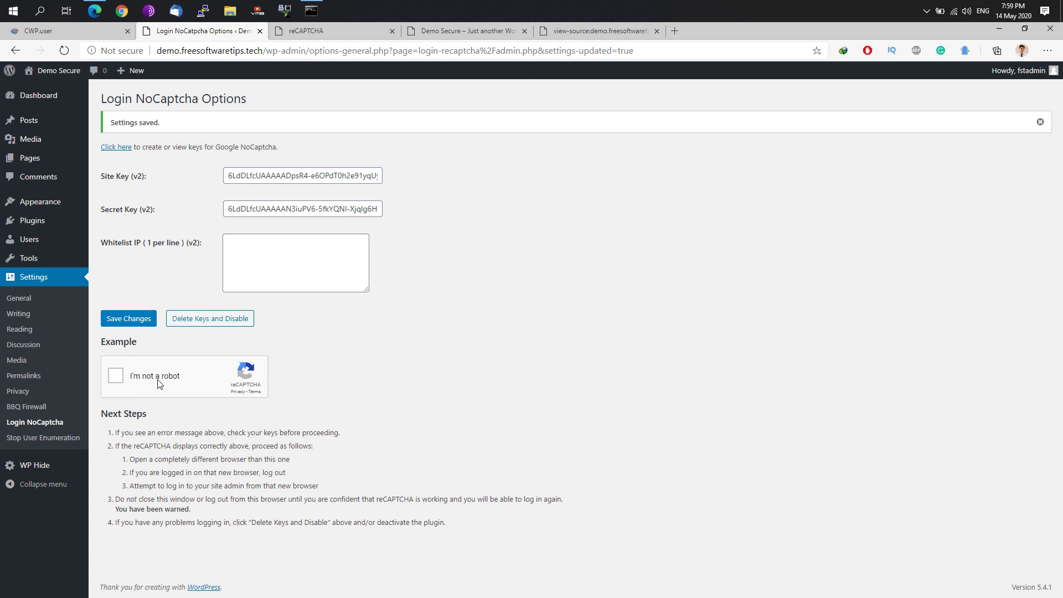
# Tick the example 'I'm not a robot' box and compare the saved secret key with reCAPTCHA's.
pyautogui.click(118, 378)
pyautogui.moveTo(225, 210); pyautogui.dragTo(349, 203)
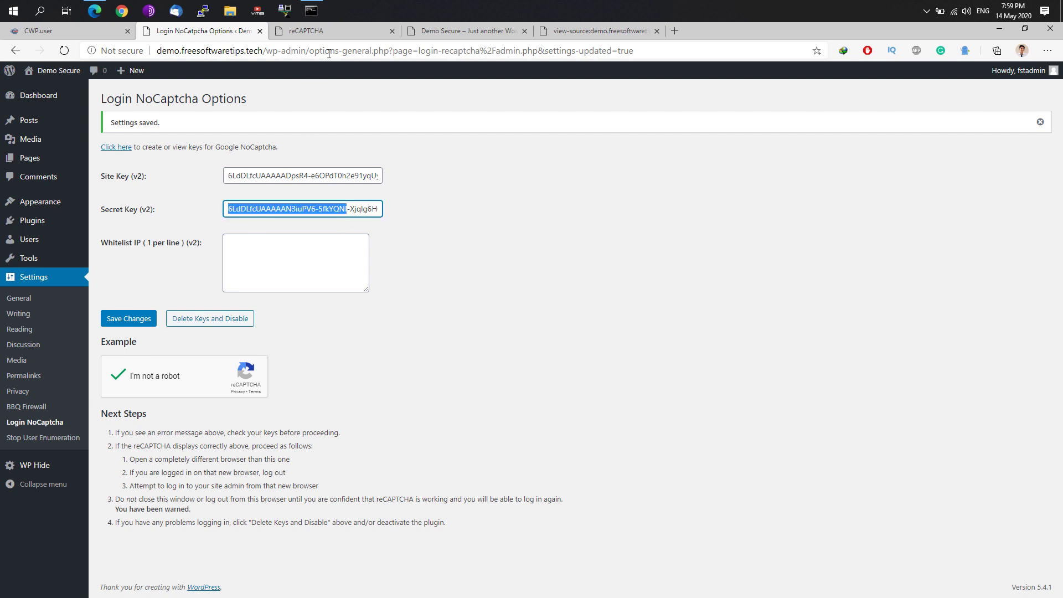
pyautogui.click(341, 31)
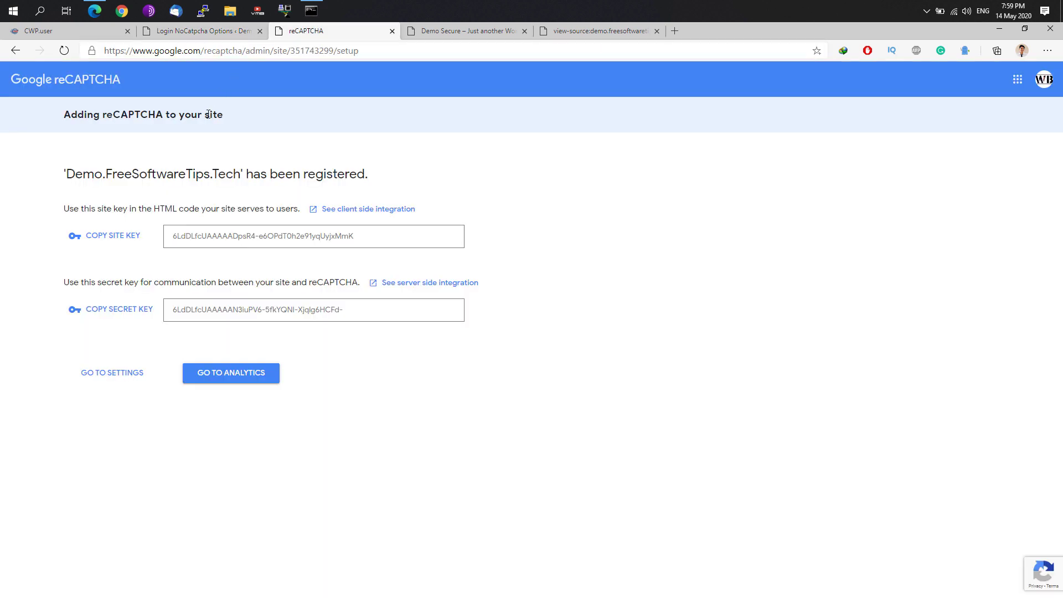
pyautogui.click(226, 33)
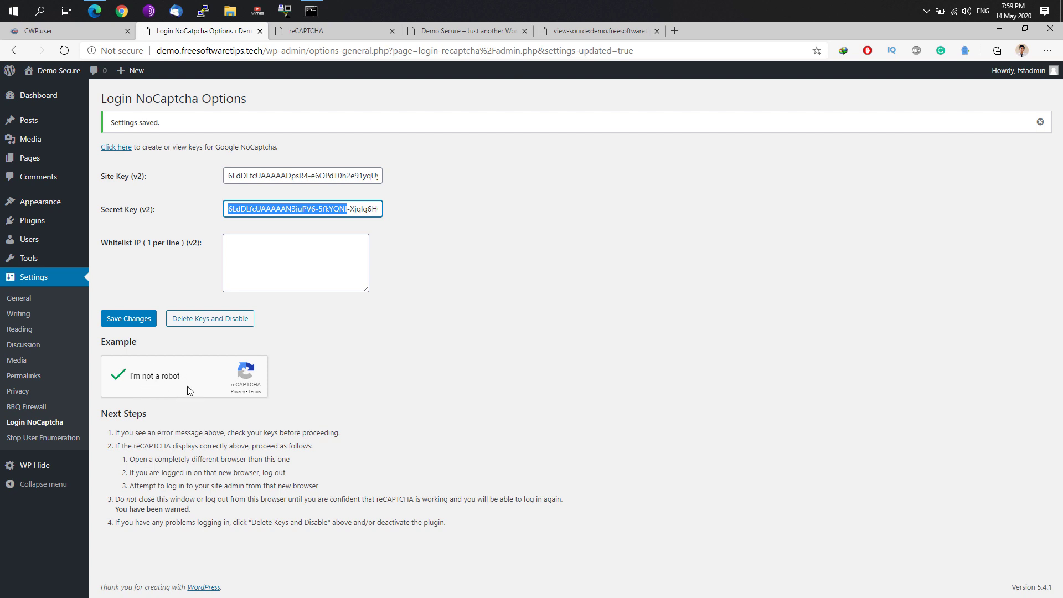
pyautogui.click(258, 208)
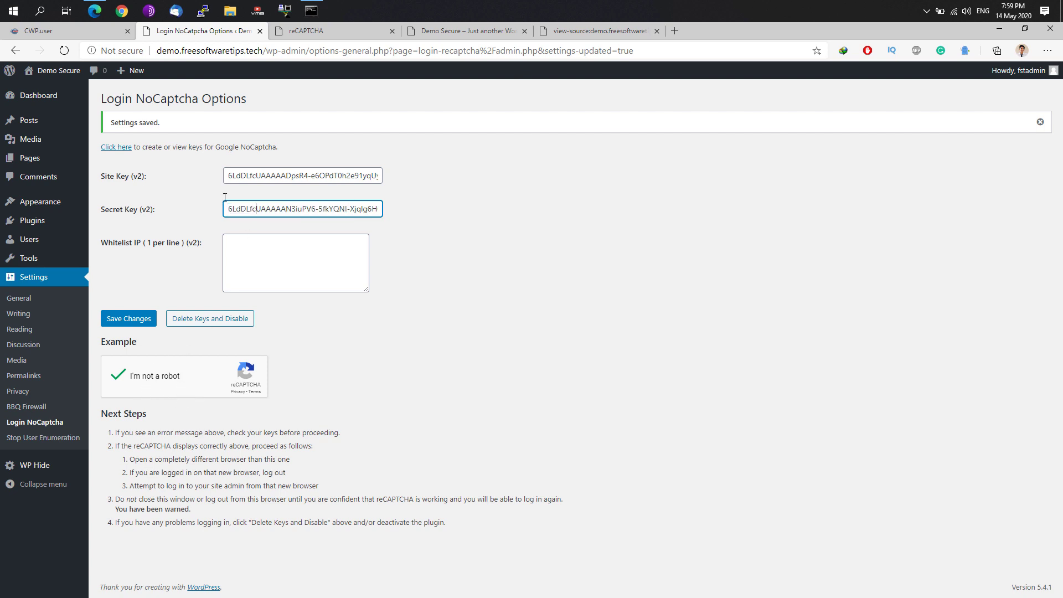
pyautogui.click(344, 32)
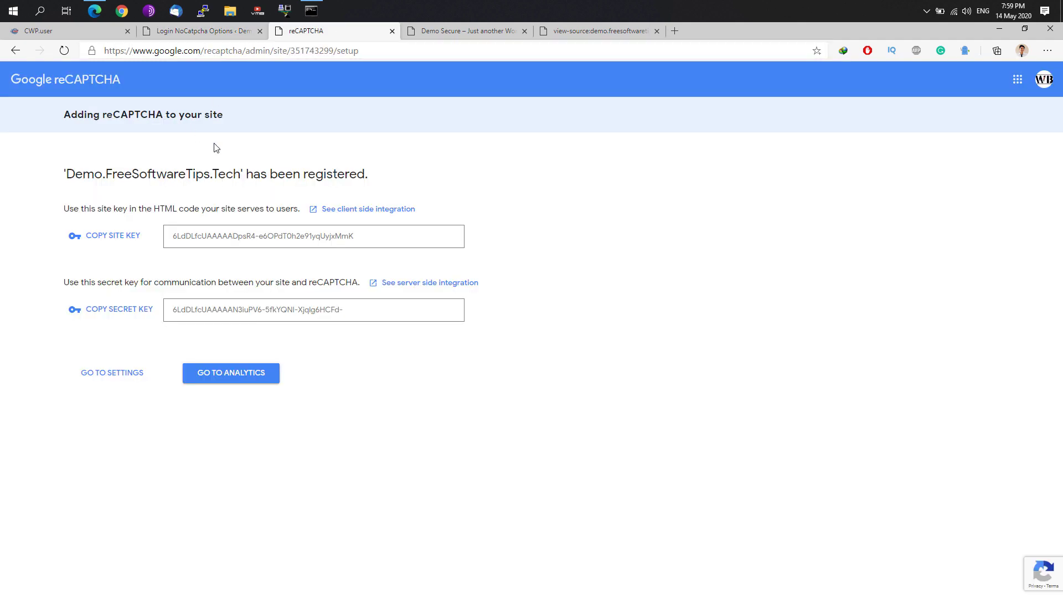
# Open Demo.FreeSoftwareTips.Tech's reCAPTCHA settings and review its freesoftwaretips.tech domain entry.
pyautogui.click(131, 381)
pyautogui.scroll(-1, 149, 307)
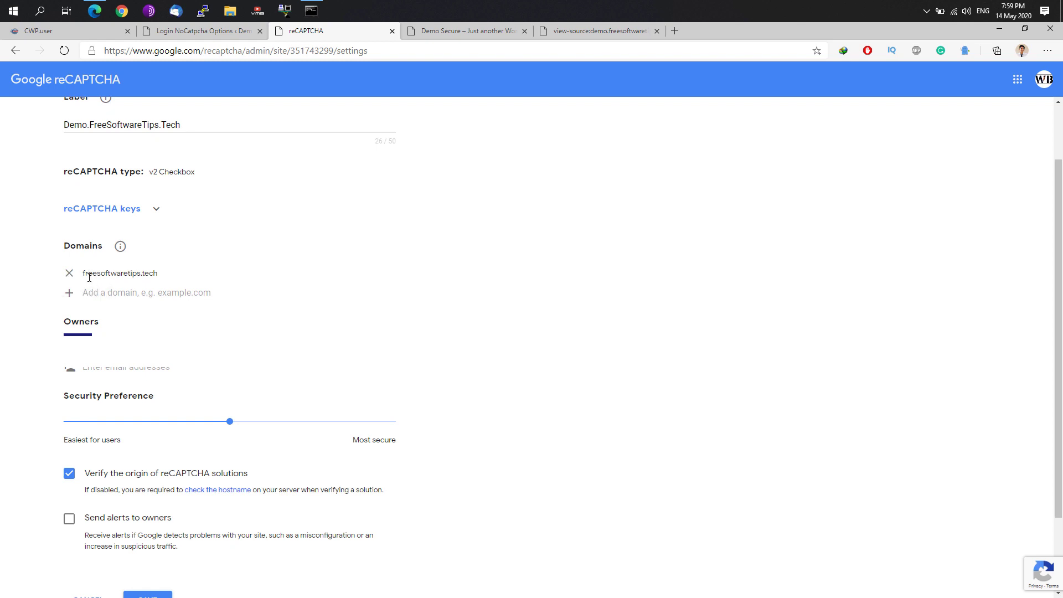
pyautogui.moveTo(90, 277)
pyautogui.mouseDown()
pyautogui.moveTo(169, 280)
pyautogui.moveTo(87, 273)
pyautogui.mouseUp()
pyautogui.scroll(1, 150, 183)
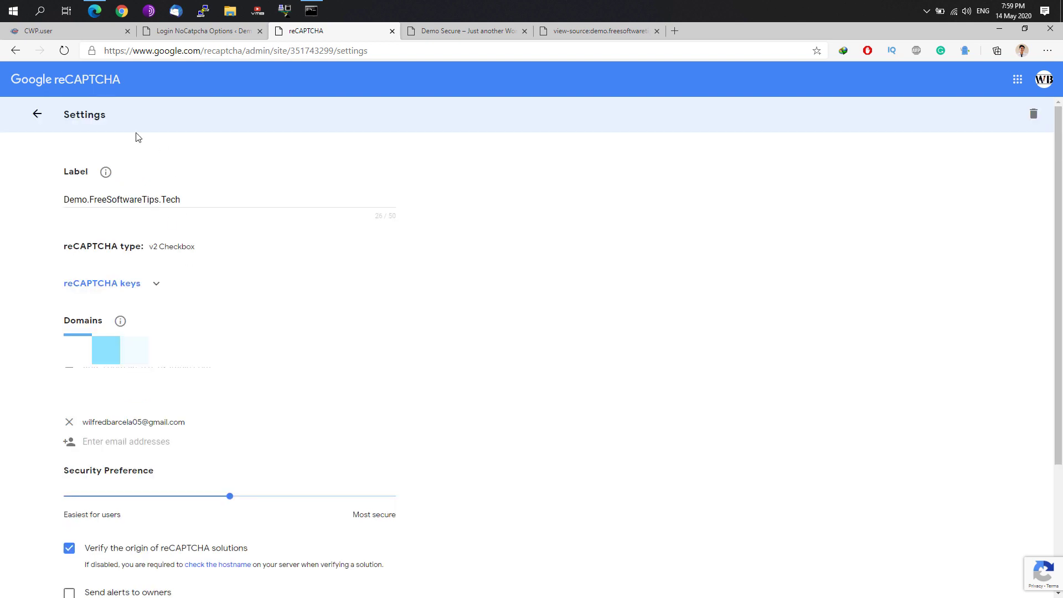
pyautogui.click(230, 34)
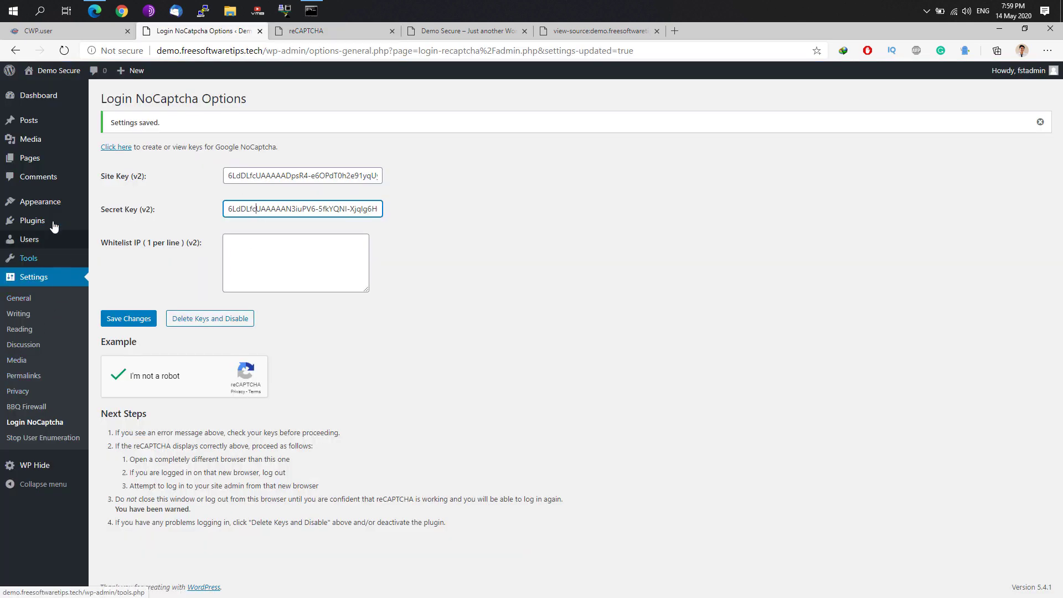
pyautogui.click(350, 34)
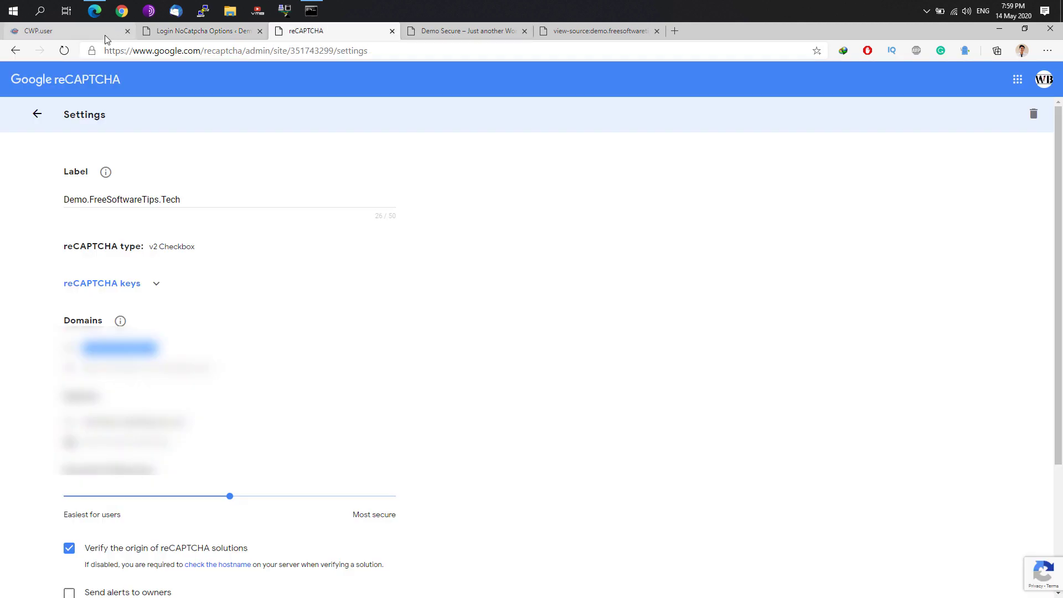
pyautogui.hotkey('ctrl', 'shift', 'n')
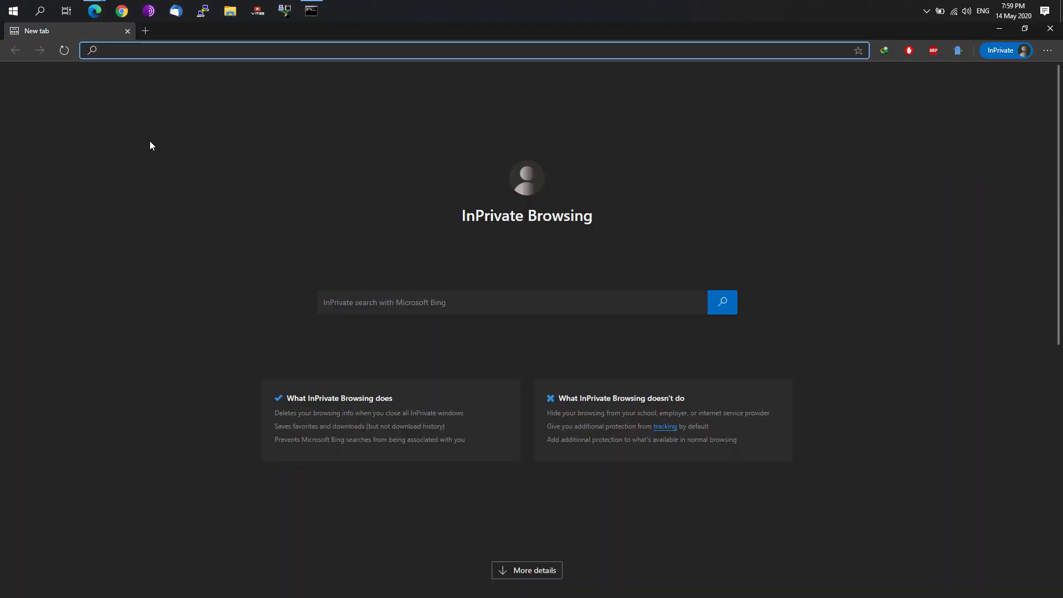
pyautogui.write('demo.')
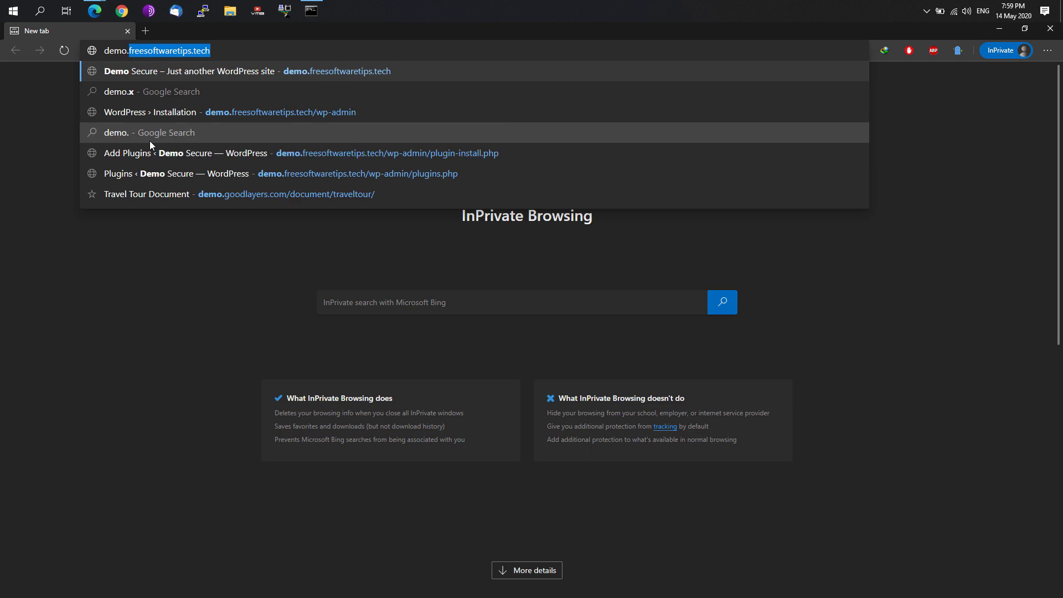
pyautogui.press('Return')
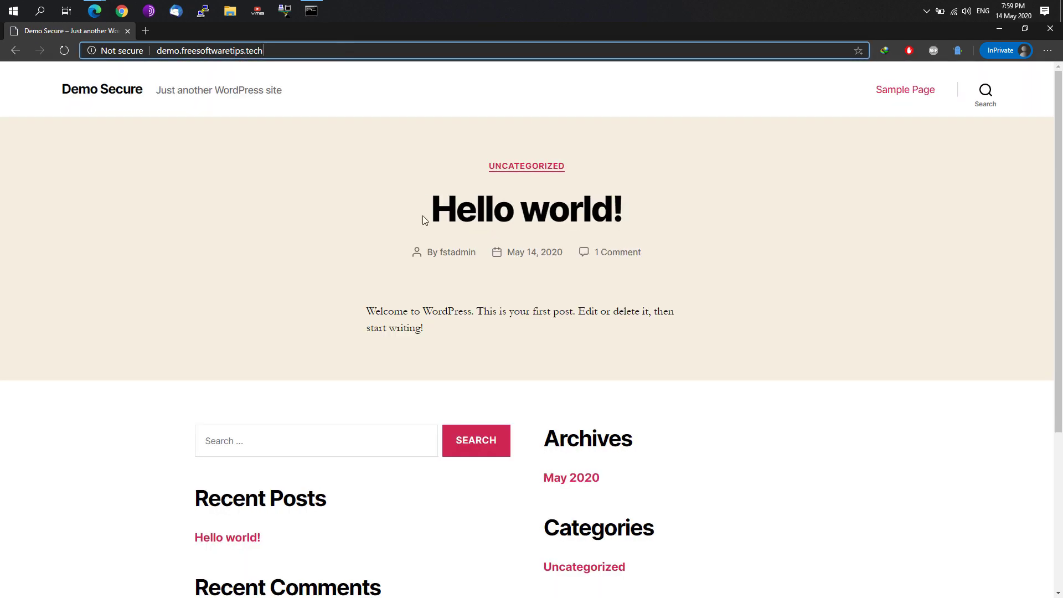
pyautogui.scroll(-5, 391, 302)
pyautogui.click(559, 426)
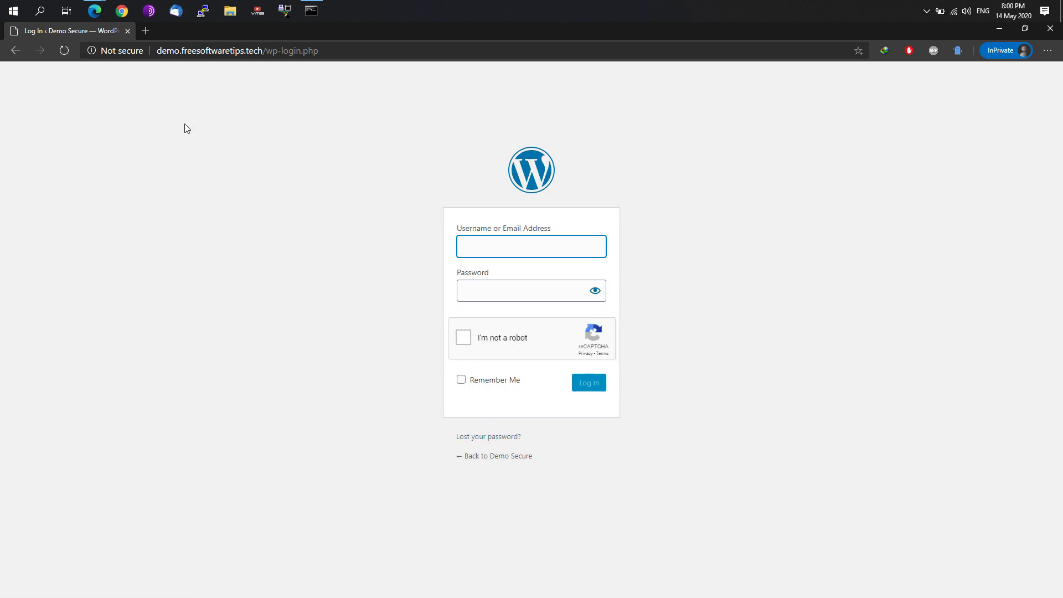
pyautogui.click(127, 31)
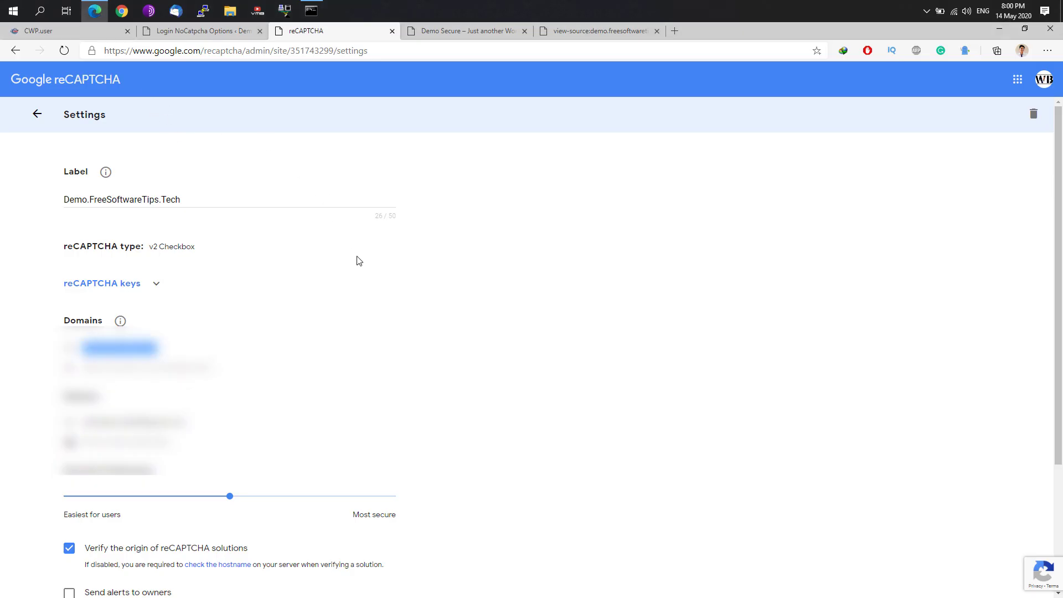
# Open CWP's AutoSSL Manager and check the Domain / Subdomain list, which offers only 'Choose'.
pyautogui.click(48, 34)
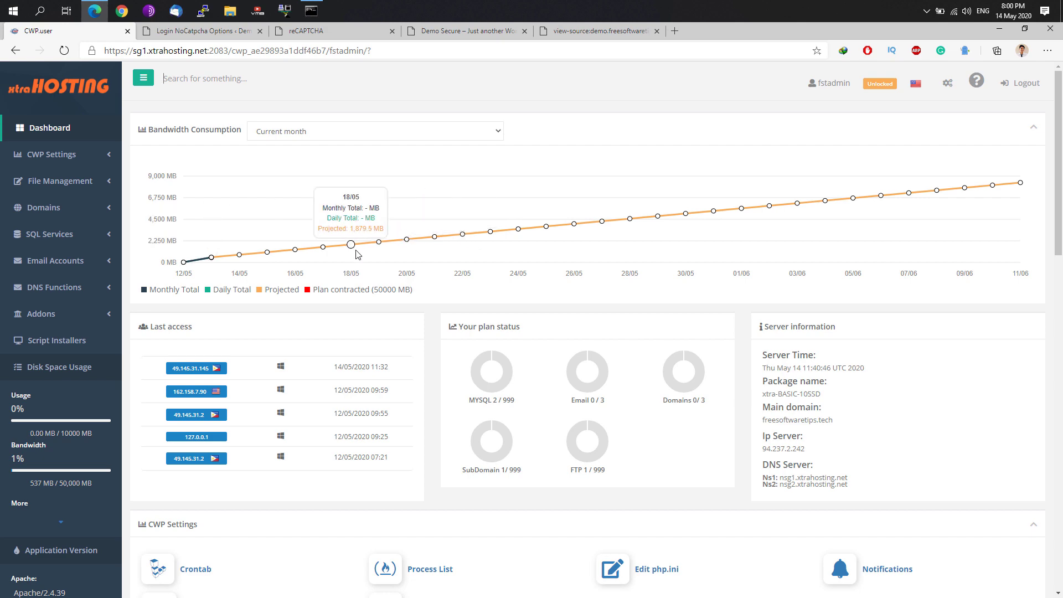
pyautogui.scroll(-4, 387, 222)
pyautogui.scroll(4, 403, 166)
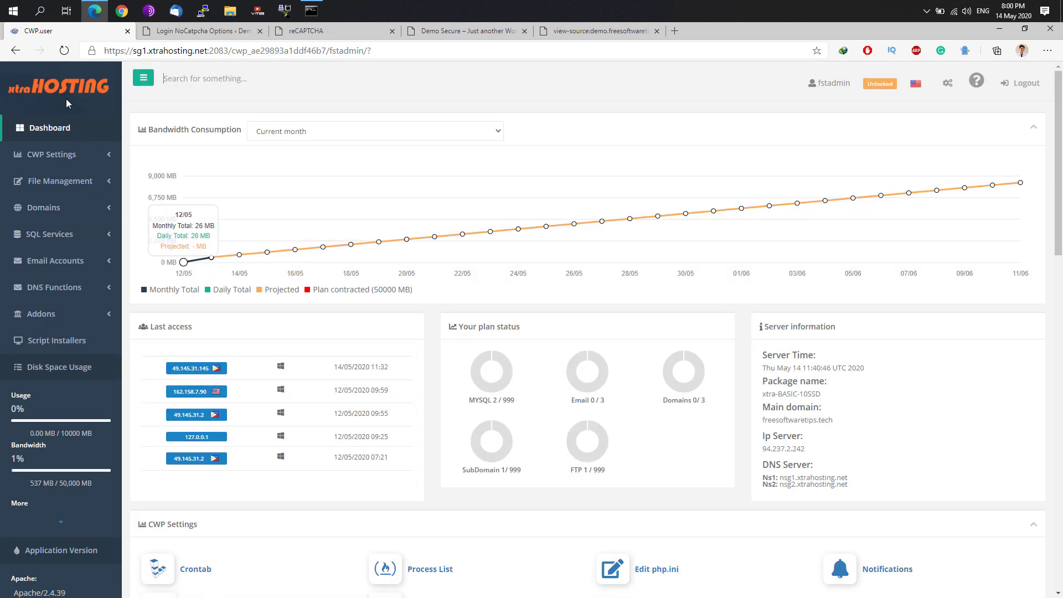
pyautogui.scroll(-4, 434, 268)
pyautogui.scroll(-4, 481, 293)
pyautogui.click(650, 373)
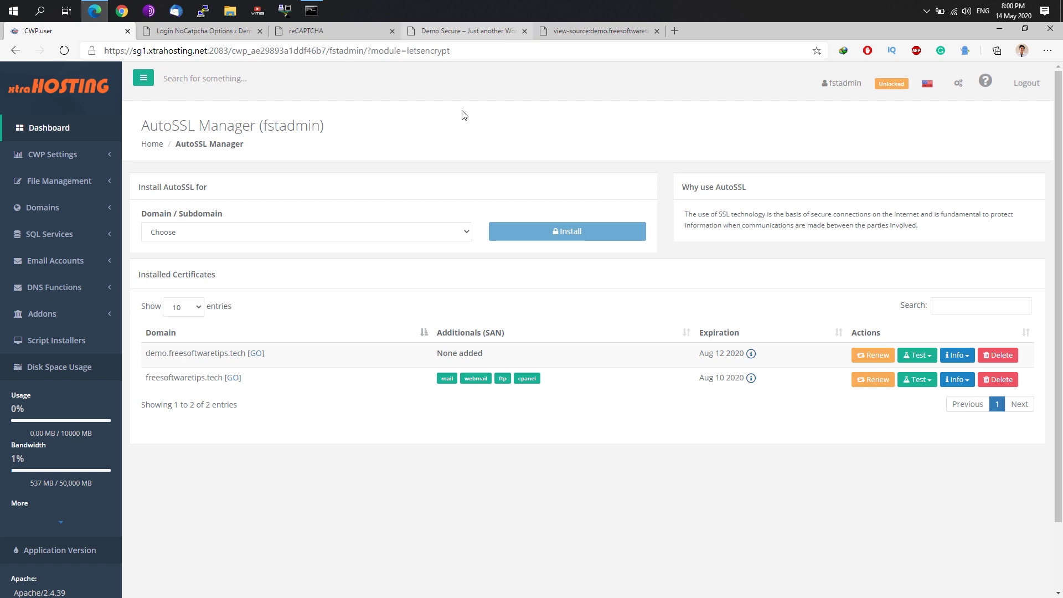
pyautogui.click(386, 237)
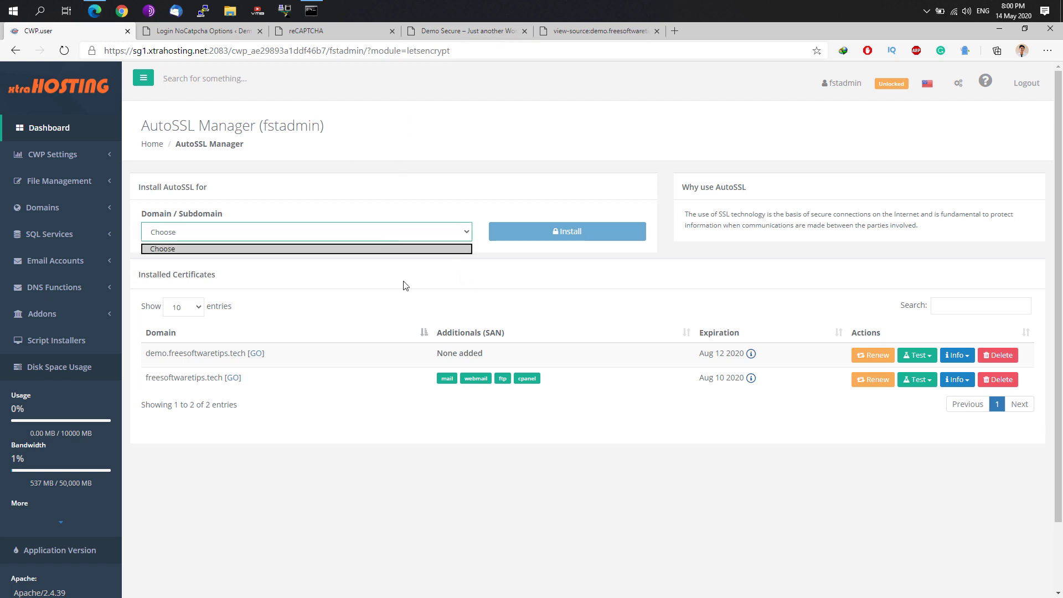
pyautogui.click(398, 366)
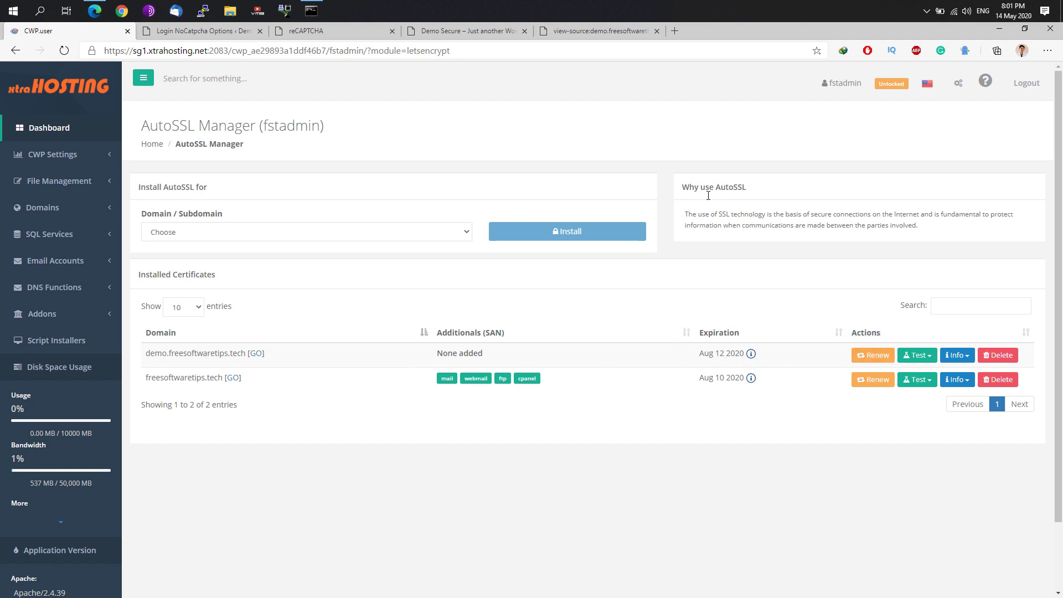
# Search 'free ssl', open SSL For Free, then revisit the AutoSSL demo.freesoftwaretips.tech certificate.
pyautogui.click(679, 33)
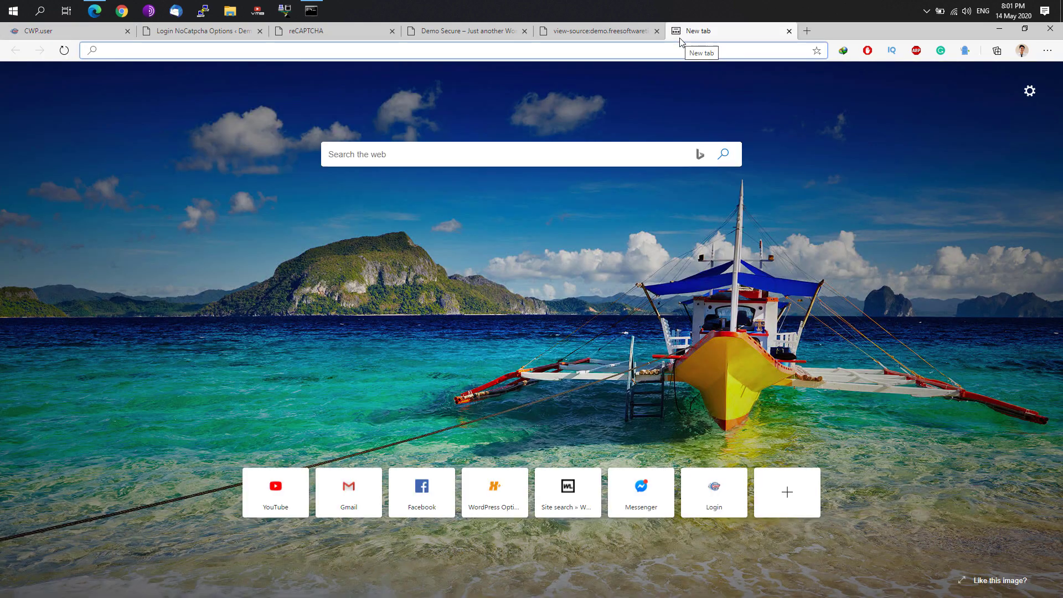
pyautogui.write('free ssl')
pyautogui.press('Return')
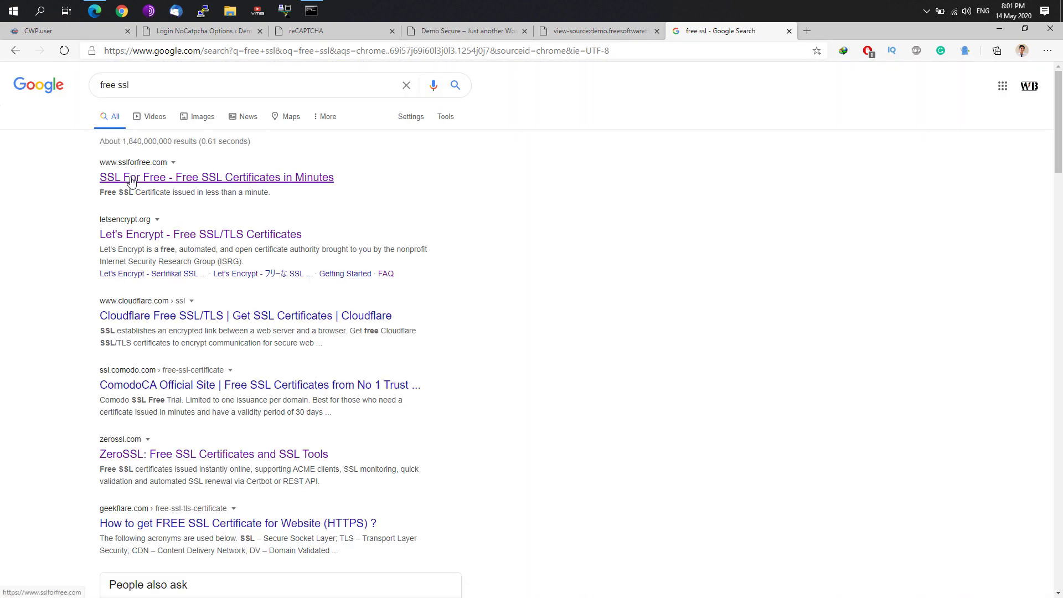
pyautogui.click(126, 178)
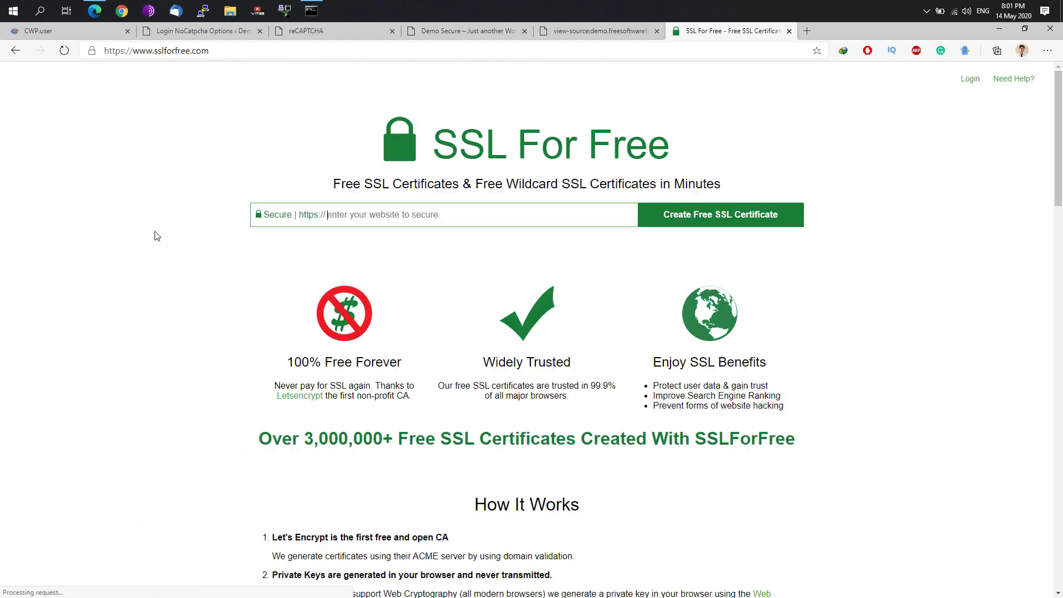
pyautogui.click(379, 219)
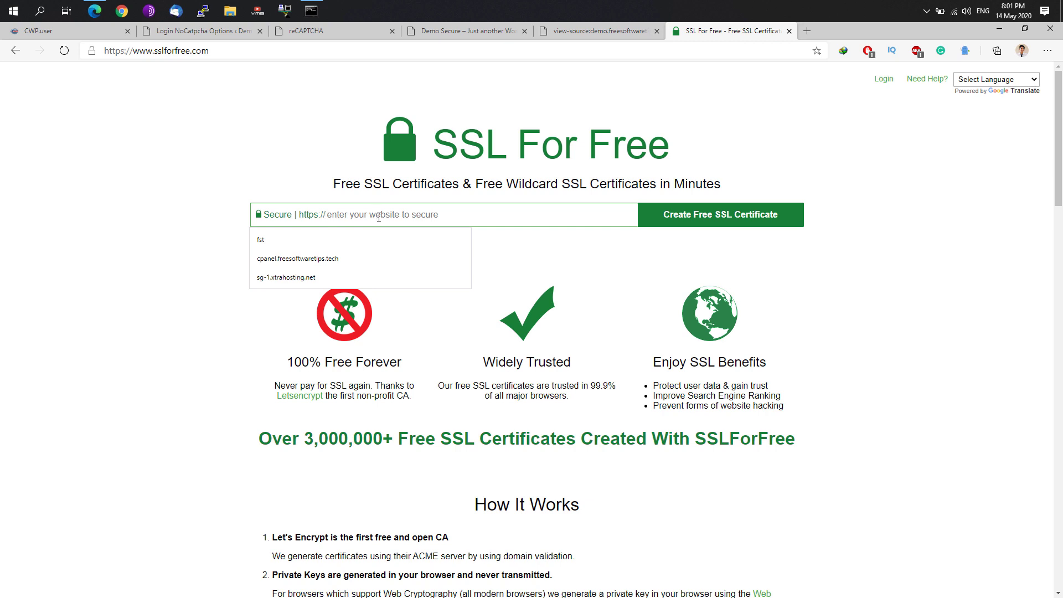
pyautogui.click(98, 35)
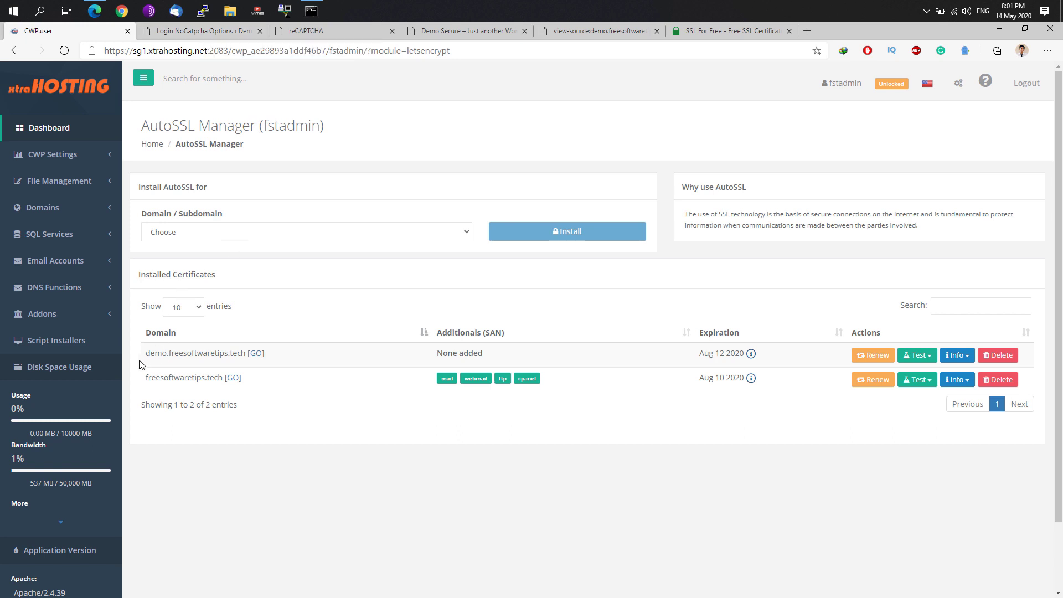
pyautogui.moveTo(148, 354); pyautogui.dragTo(321, 358)
# Change the WordPress Address and Site Address from http to https in General Settings.
pyautogui.click(321, 358)
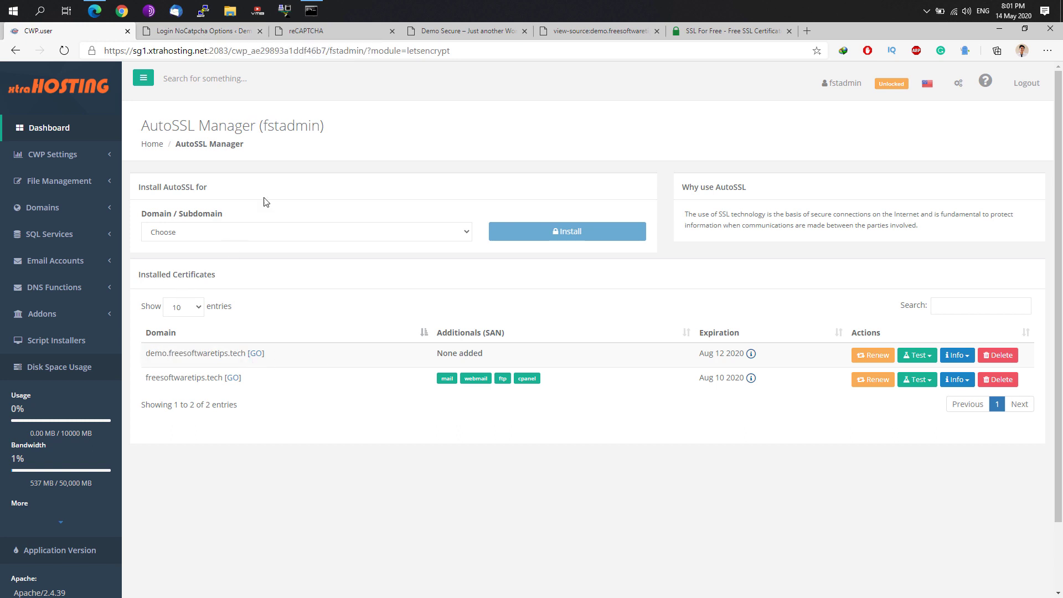
pyautogui.click(211, 31)
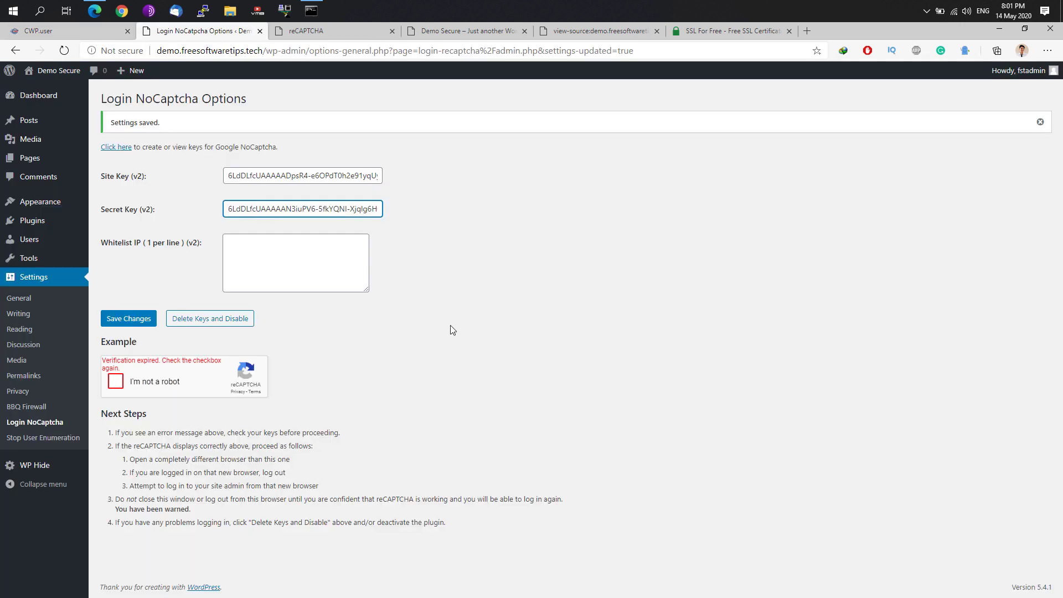
pyautogui.click(19, 302)
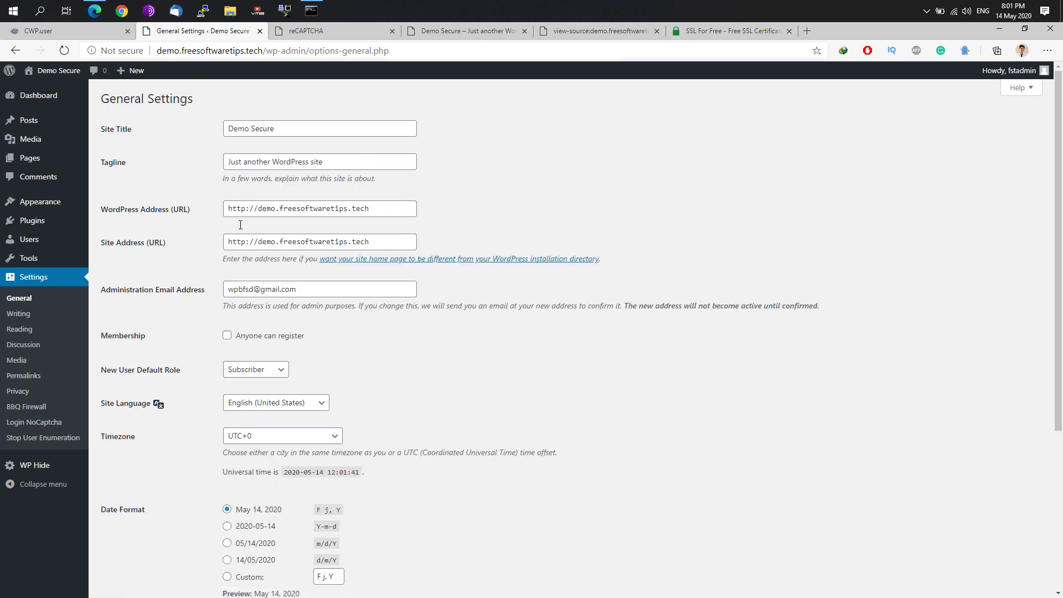
pyautogui.click(246, 209)
pyautogui.write('s')
pyautogui.click(246, 242)
pyautogui.write('s')
pyautogui.scroll(-2, 293, 277)
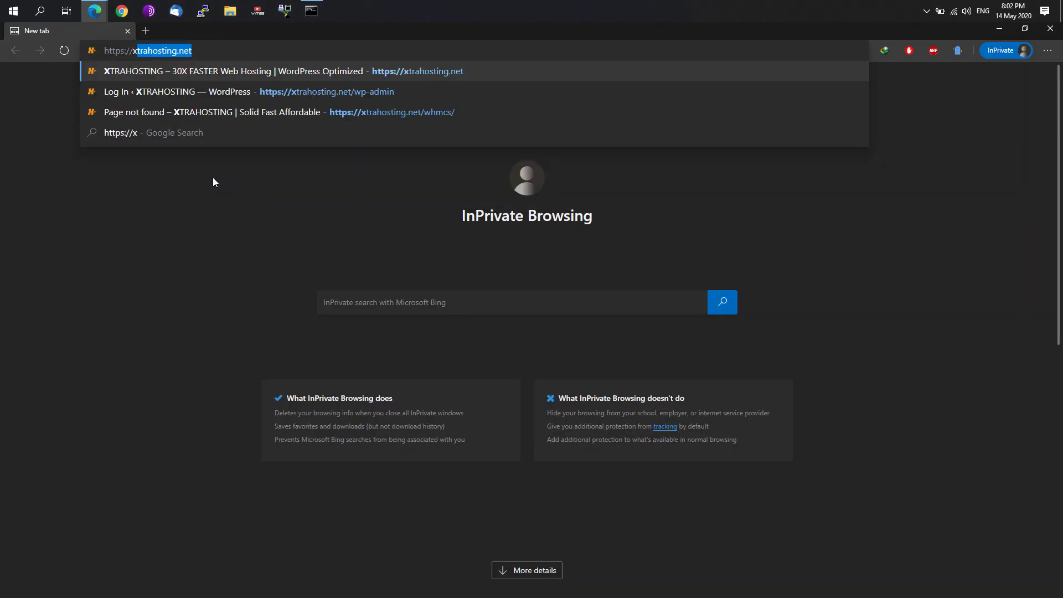
pyautogui.press('BackSpace')
pyautogui.press('BackSpace')
pyautogui.write('freesoftwaretips')
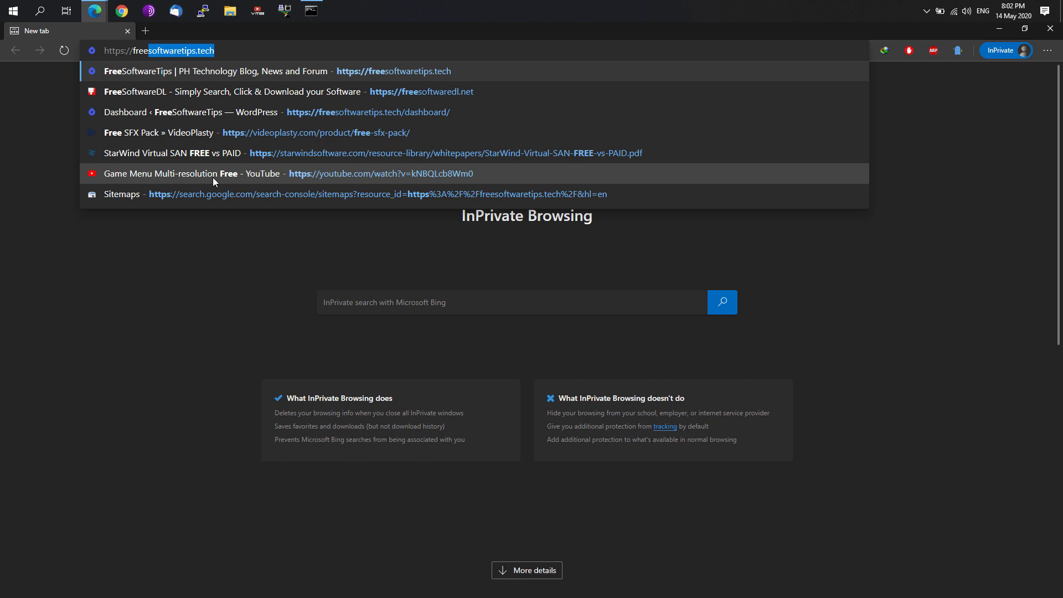
pyautogui.press('Right')
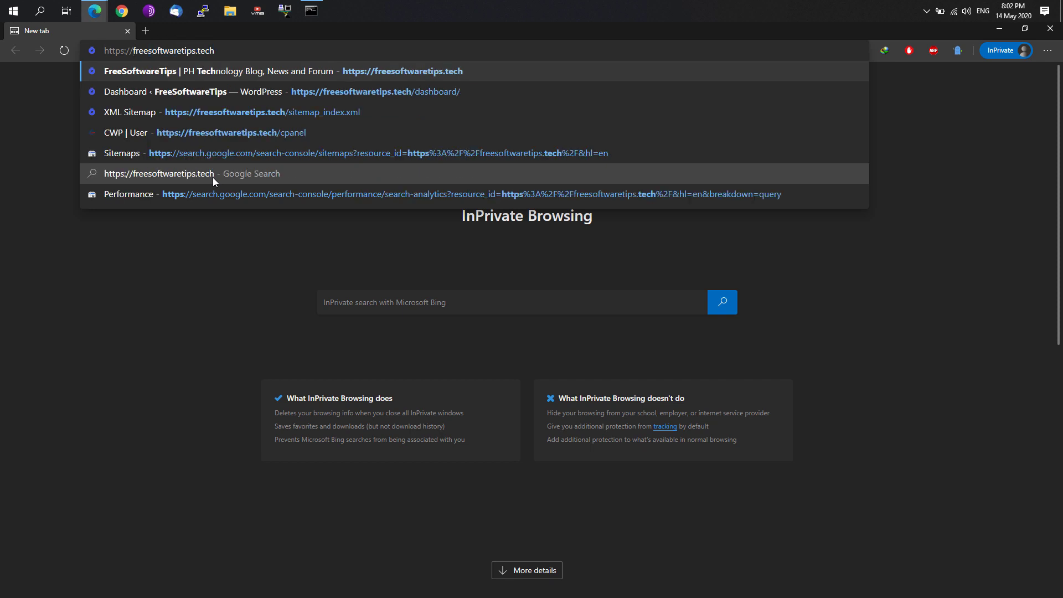
pyautogui.write('emo.freesoftwaretips.tech')
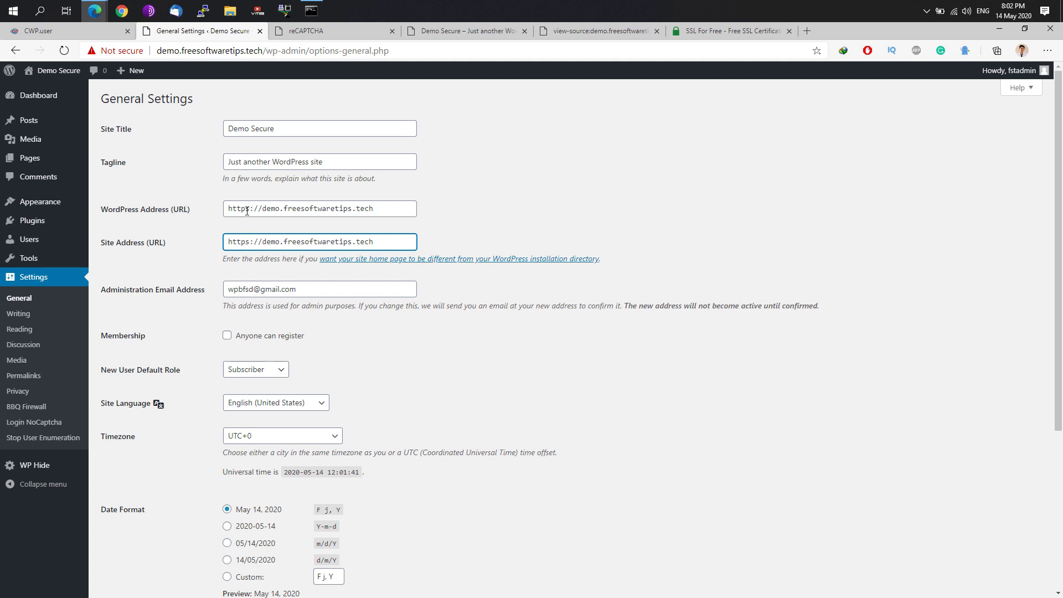
pyautogui.click(251, 209)
pyautogui.scroll(-5, 224, 372)
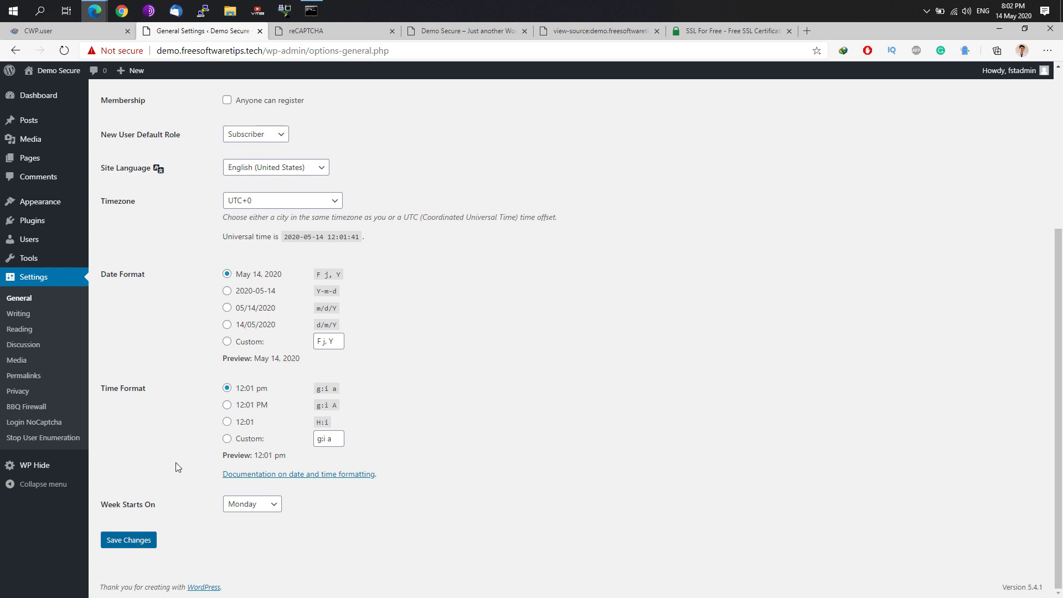
pyautogui.click(145, 546)
# Save, then confirm the login page shows a secure connection with a valid certificate.
pyautogui.click(130, 547)
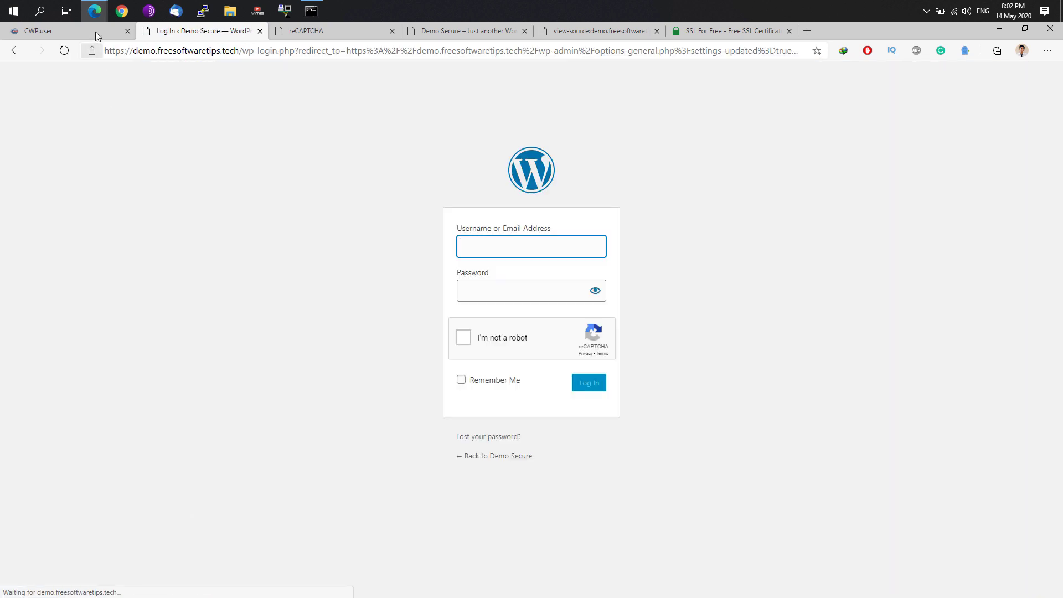
pyautogui.click(96, 53)
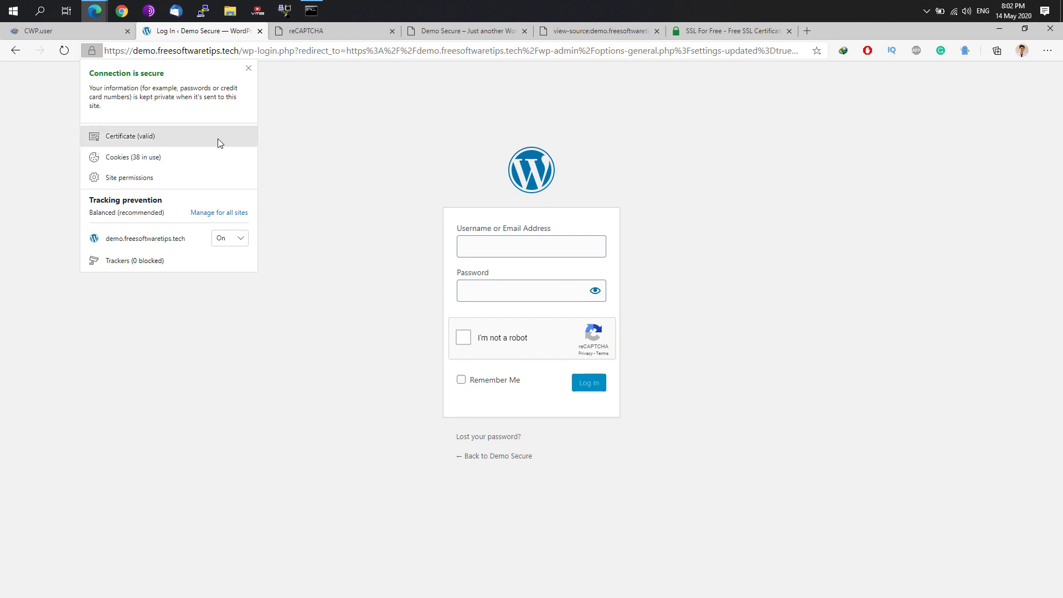
pyautogui.click(376, 158)
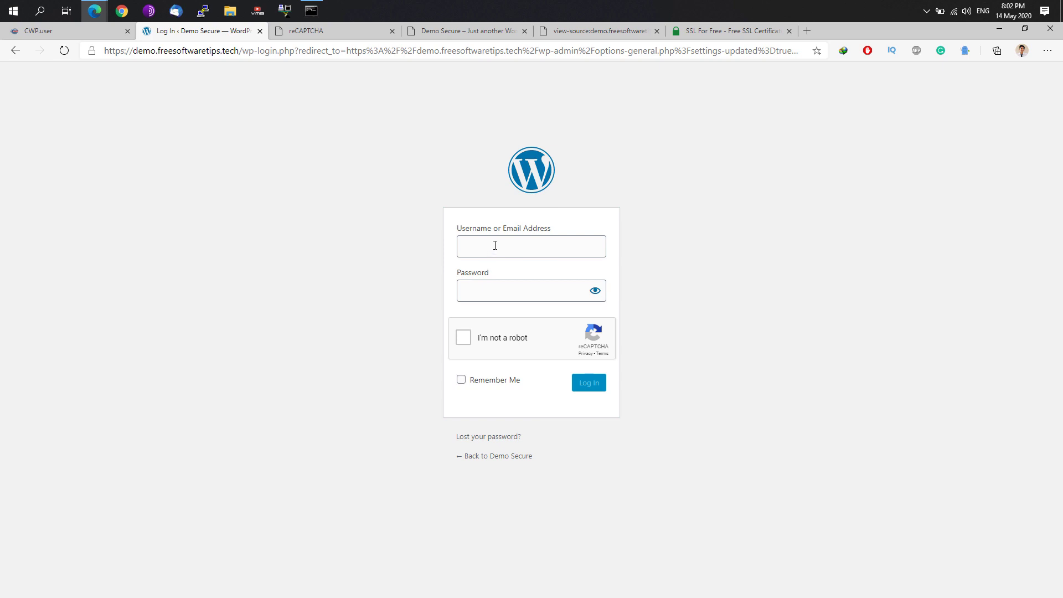
pyautogui.click(92, 51)
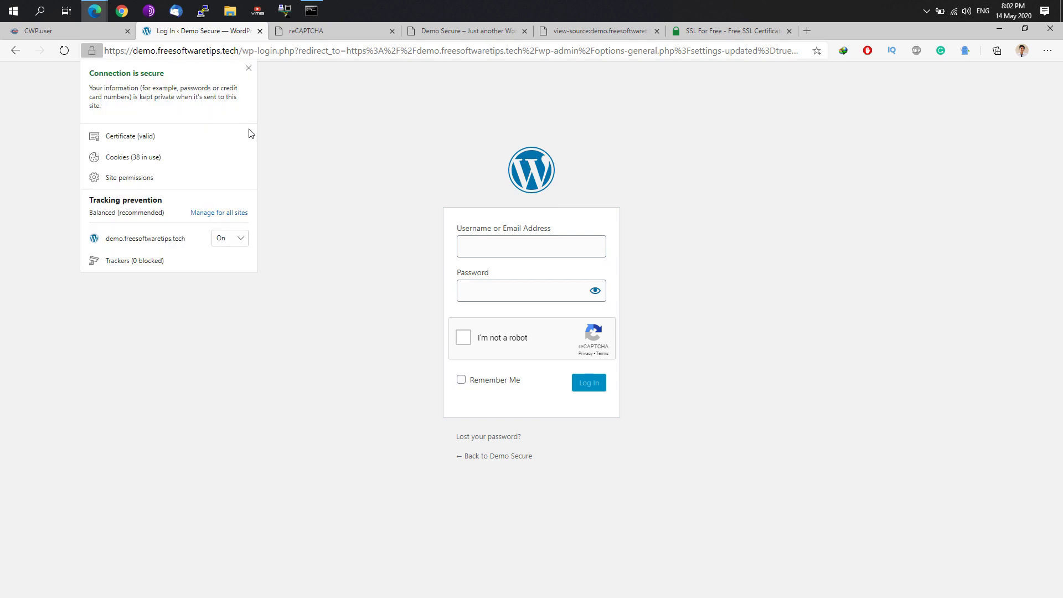
pyautogui.click(293, 129)
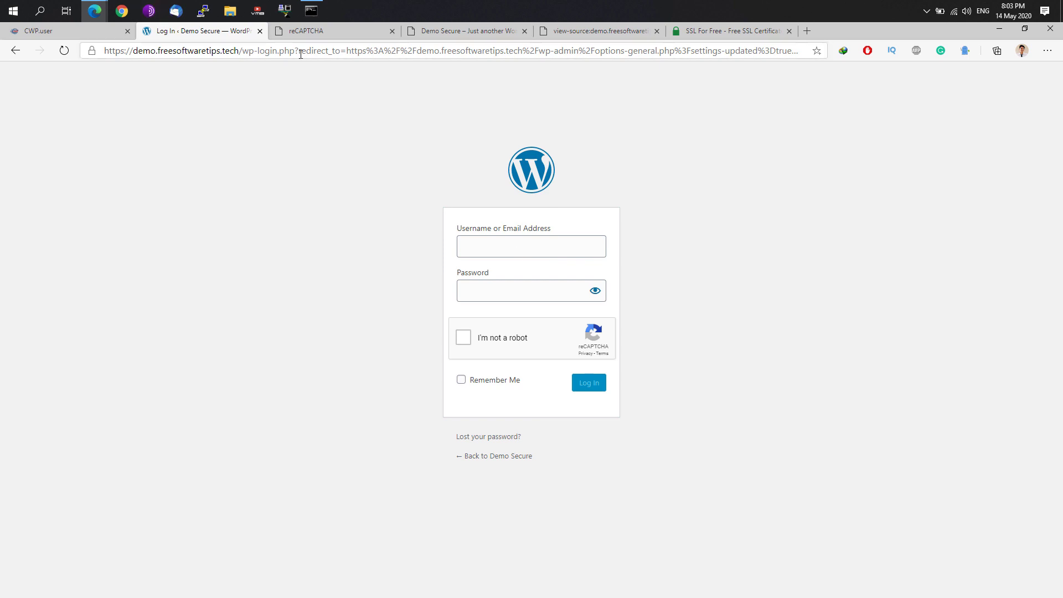
pyautogui.click(514, 460)
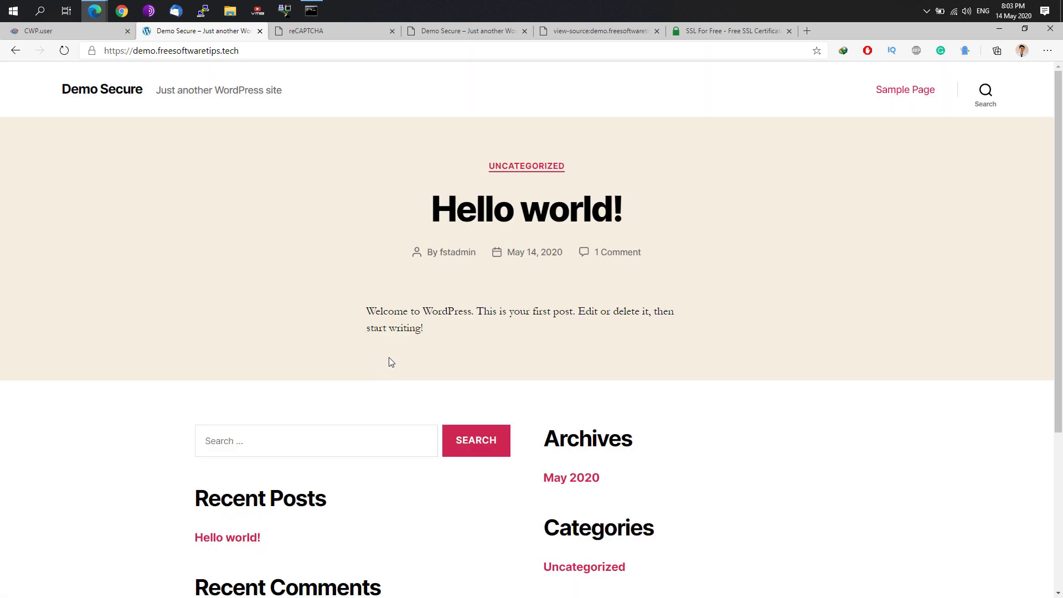
pyautogui.scroll(-4, 404, 341)
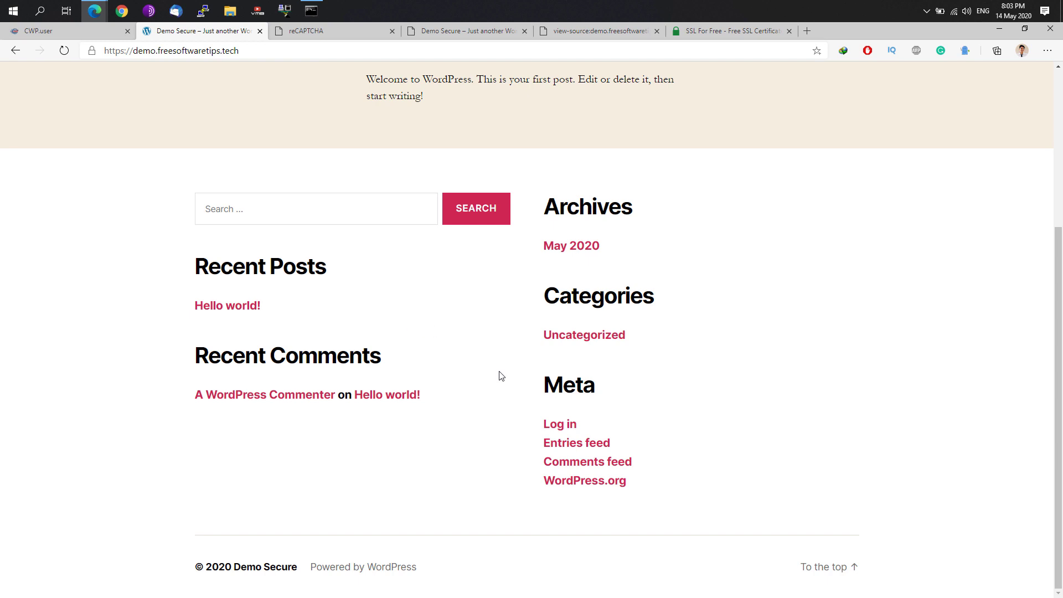
pyautogui.scroll(4, 501, 376)
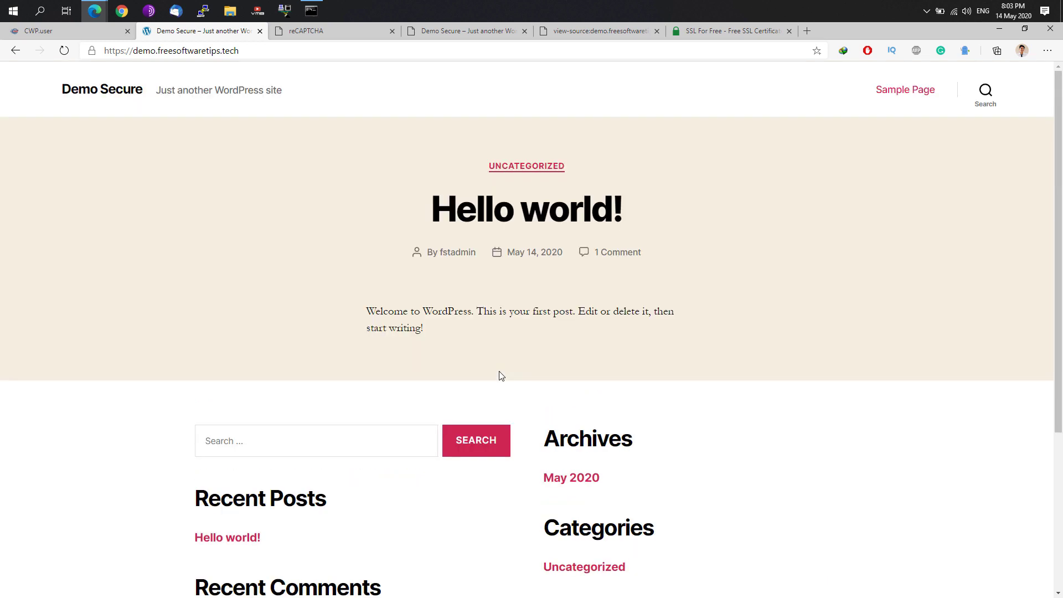